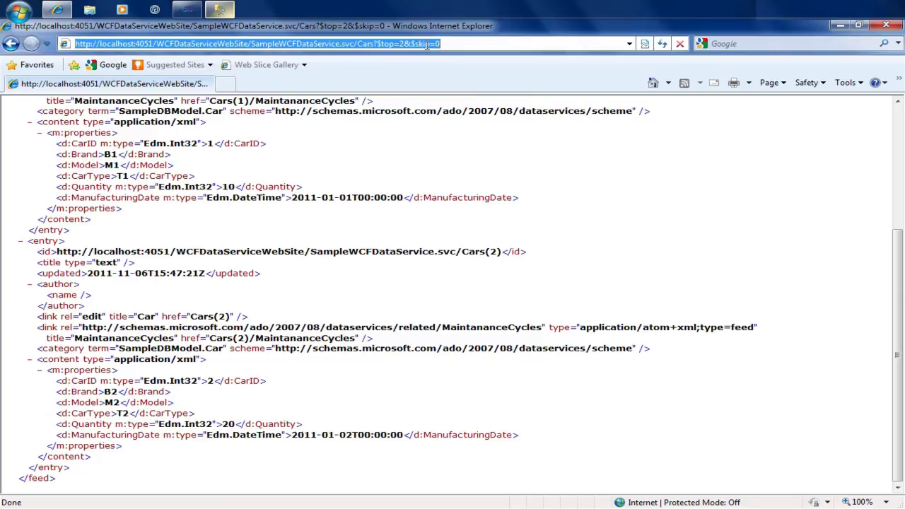
# - Set the Cars query's $skip value to 2, load it, and review the returned entries
pyautogui.click(439, 44)
pyautogui.hotkey('shift', 'Left')
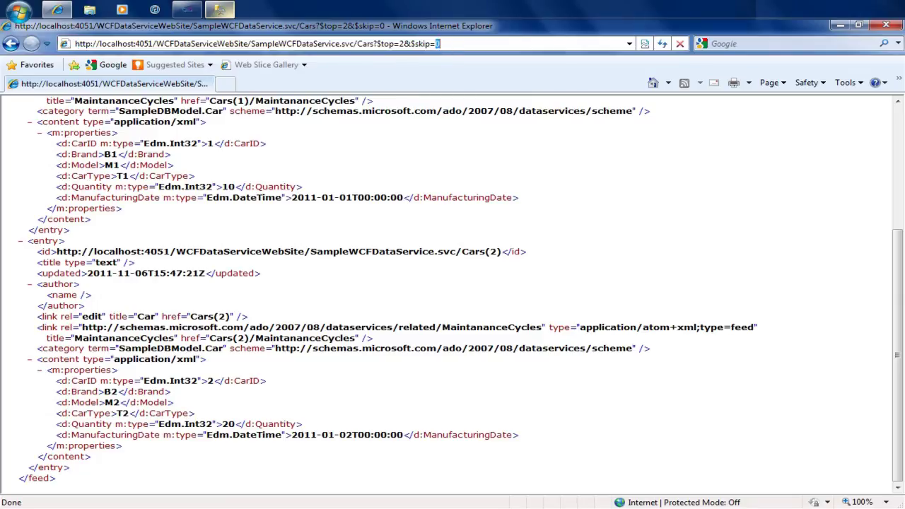
pyautogui.write('2')
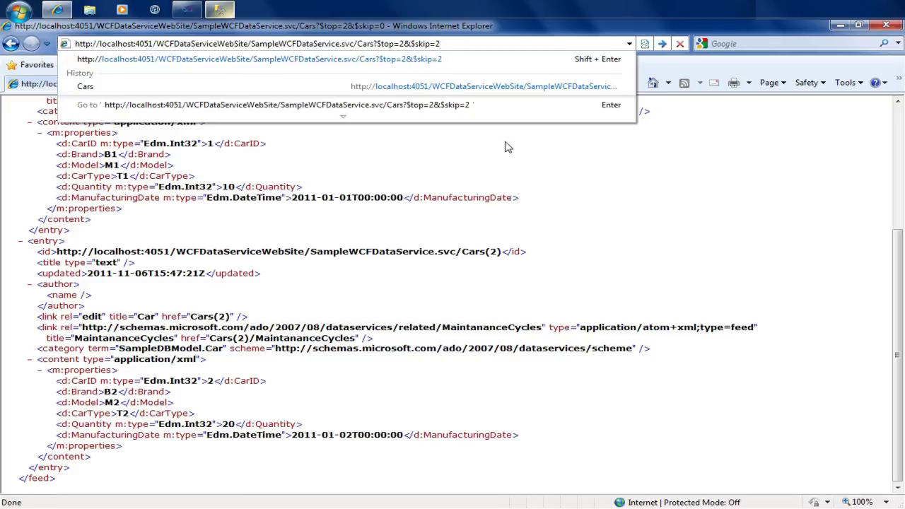
pyautogui.press('Return')
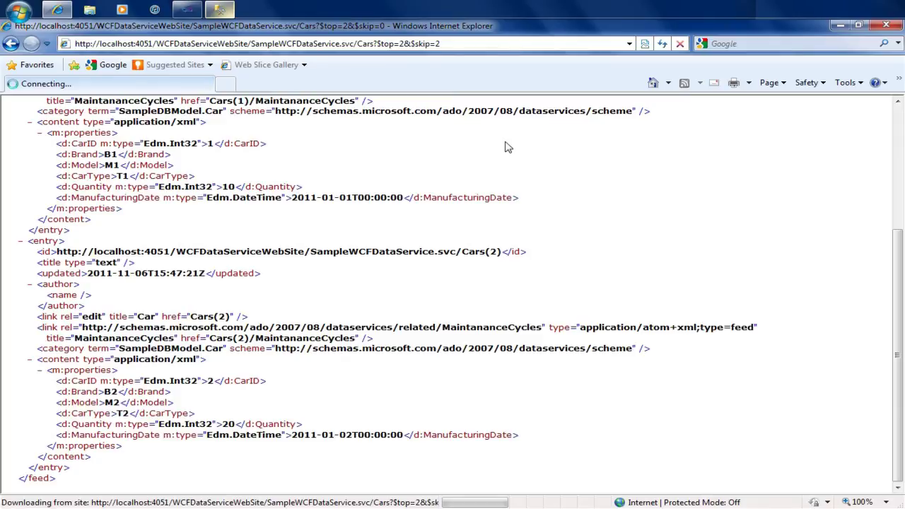
pyautogui.scroll(-2, 507, 147)
pyautogui.scroll(2, 508, 147)
pyautogui.scroll(-3, 508, 147)
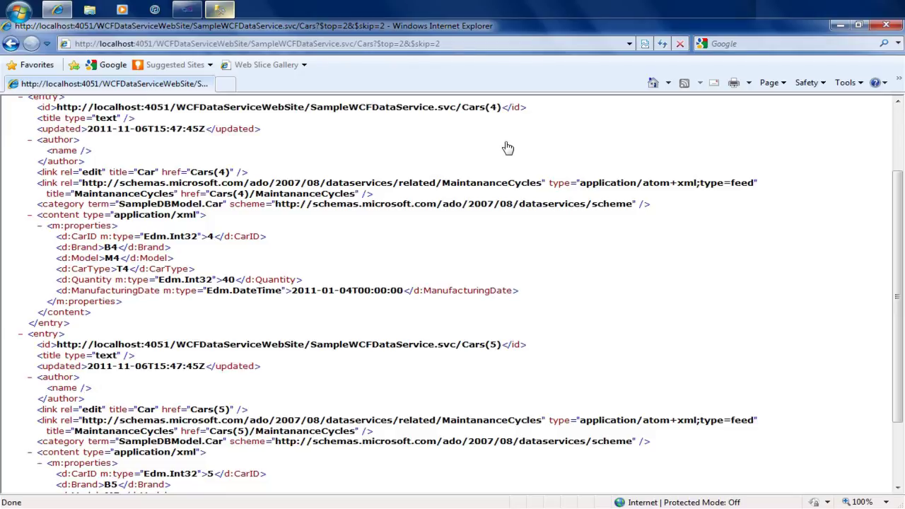
pyautogui.scroll(-1, 513, 146)
pyautogui.scroll(3, 495, 226)
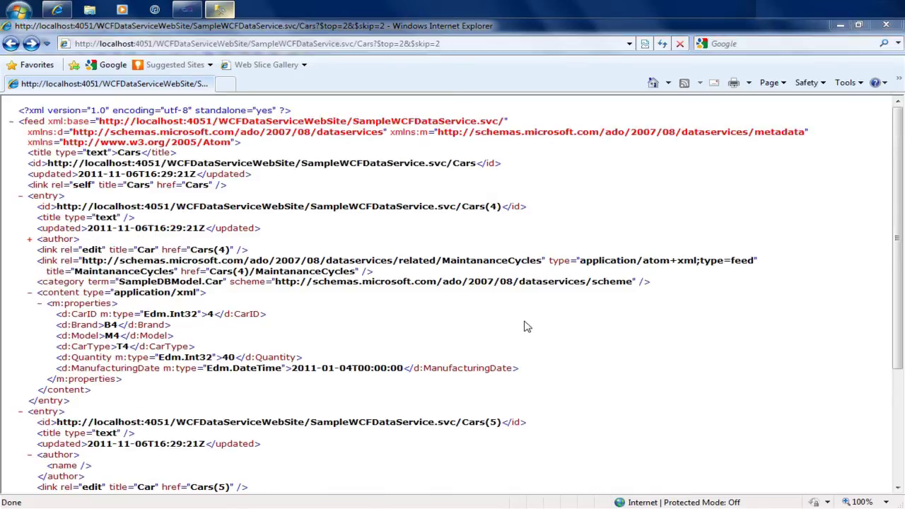
# - Replace the $top option in the Cars query with $orderby=CarID desc, keep $skip=2, and load the feed
pyautogui.click(424, 47)
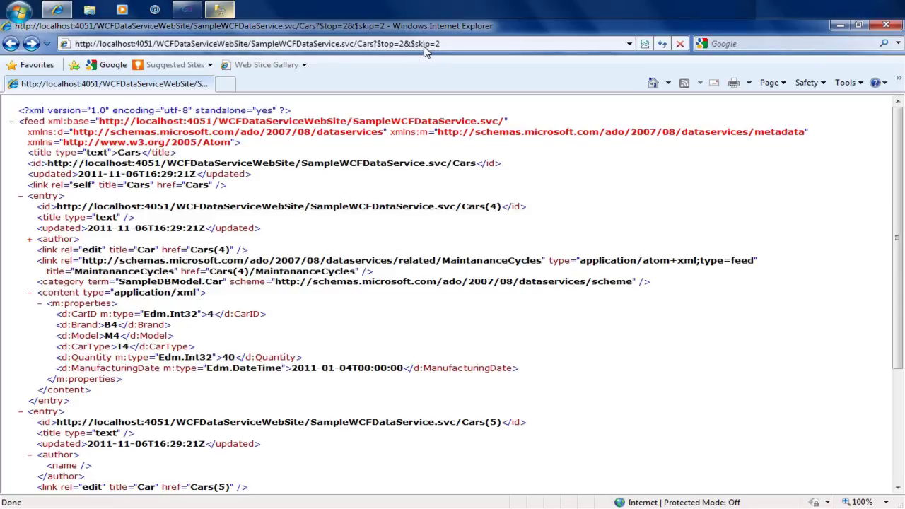
pyautogui.click(385, 46)
pyautogui.press('End')
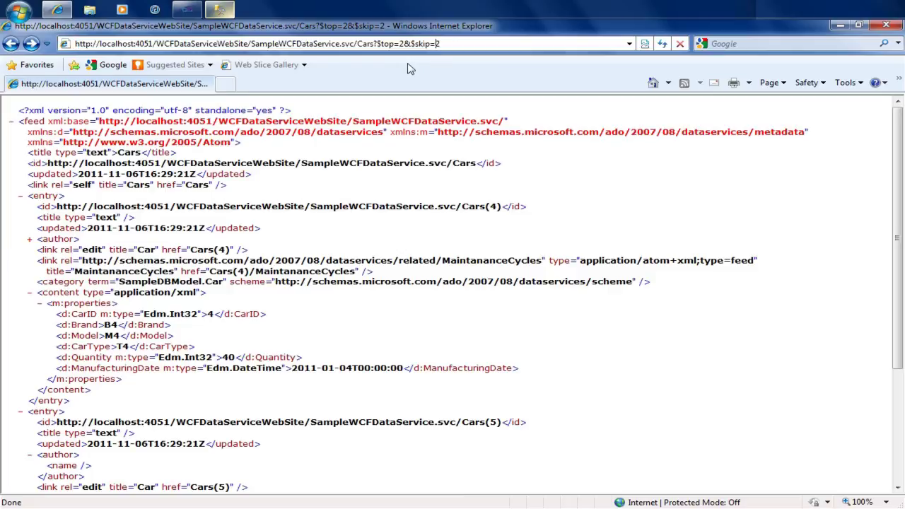
pyautogui.hotkey('shift', 'Right')
pyautogui.hotkey('shift', 'Right')
pyautogui.hotkey('shift', 'Right')
pyautogui.hotkey('shift', 'Right')
pyautogui.hotkey('shift', 'Right')
pyautogui.hotkey('shift', 'Right')
pyautogui.write('order&')
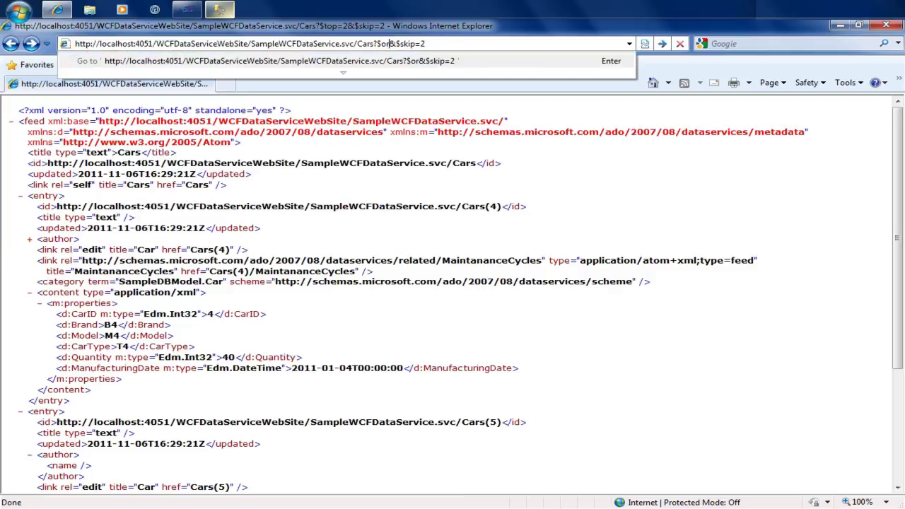
pyautogui.write('by=CarID desc')
pyautogui.press('Return')
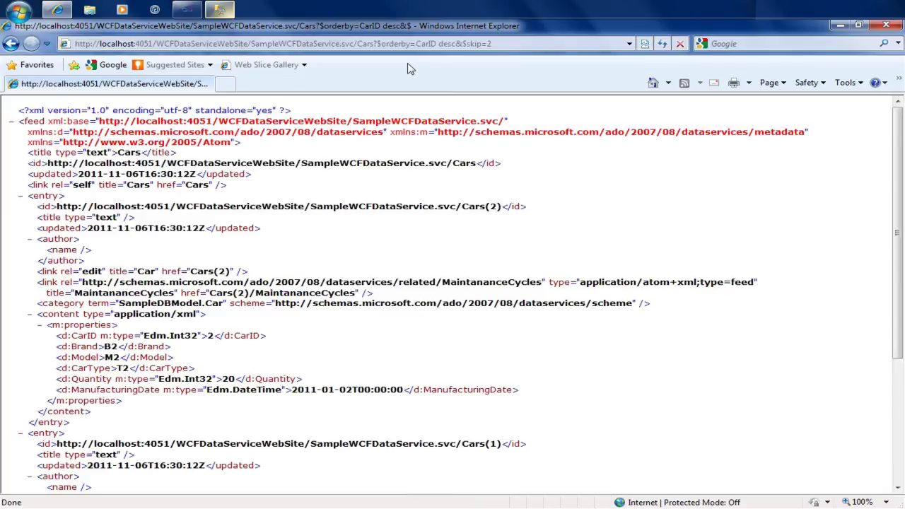
# - Switch to SQL Server Management Studio, examine the order of the dbo.Cars rows, and return to Internet Explorer
pyautogui.hotkey('alt', 'Tab')
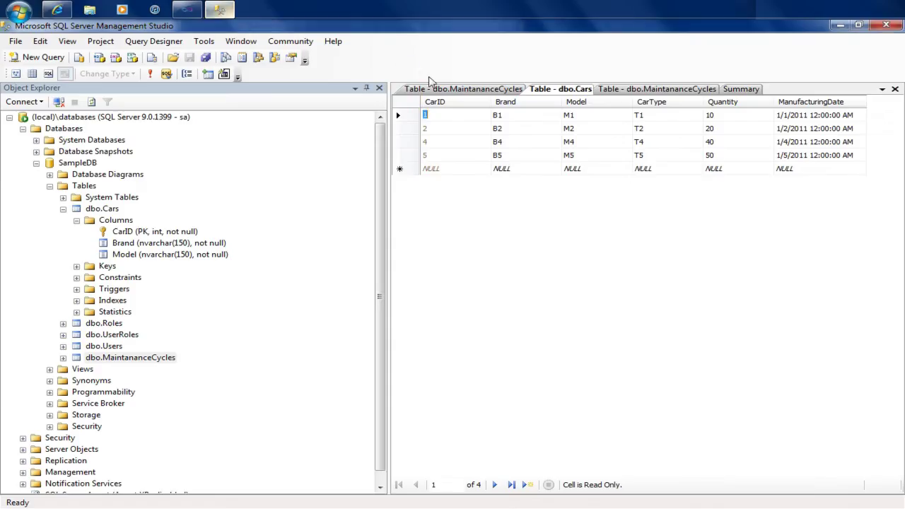
pyautogui.click(572, 155)
pyautogui.click(473, 140)
pyautogui.click(477, 128)
pyautogui.click(471, 155)
pyautogui.click(469, 143)
pyautogui.click(467, 128)
pyautogui.hotkey('alt', 'Tab')
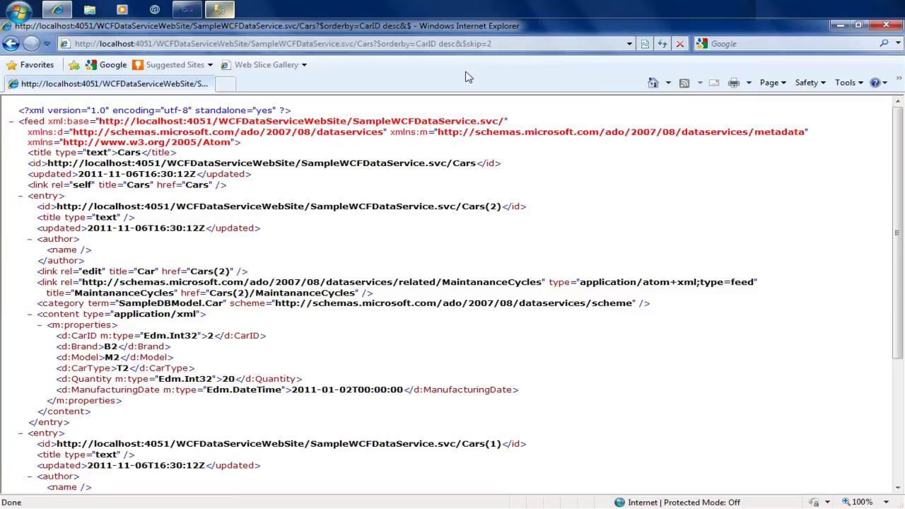
# - Change the $skip option in the Cars query to $skiptoken=2 and load the feed
pyautogui.click(480, 45)
pyautogui.click(481, 44)
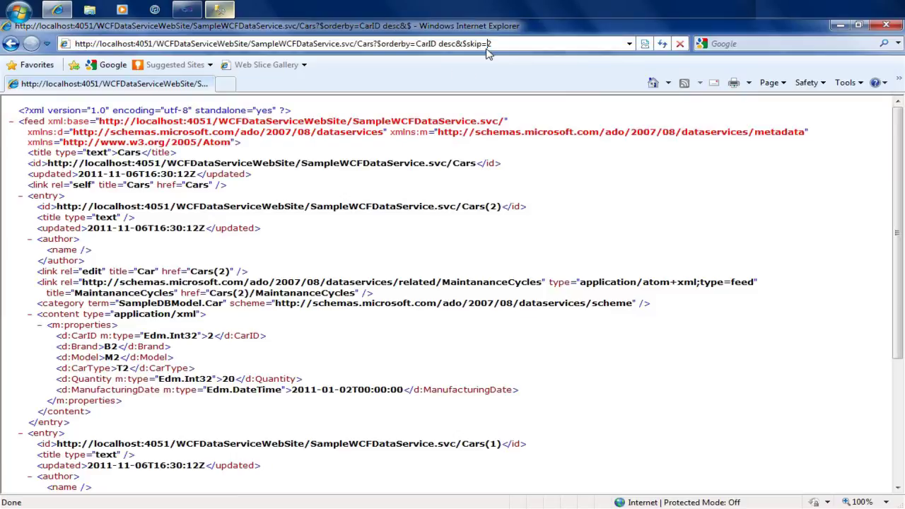
pyautogui.press('Right')
pyautogui.write('token')
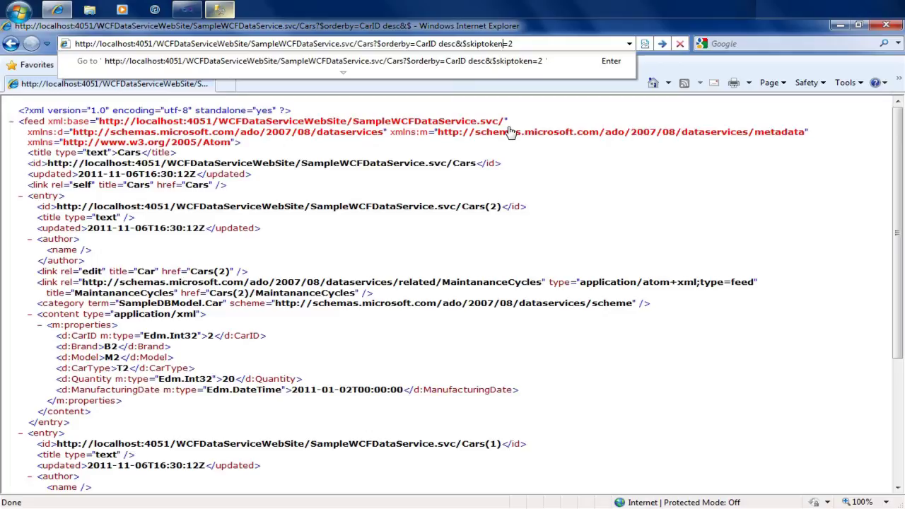
pyautogui.press('Return')
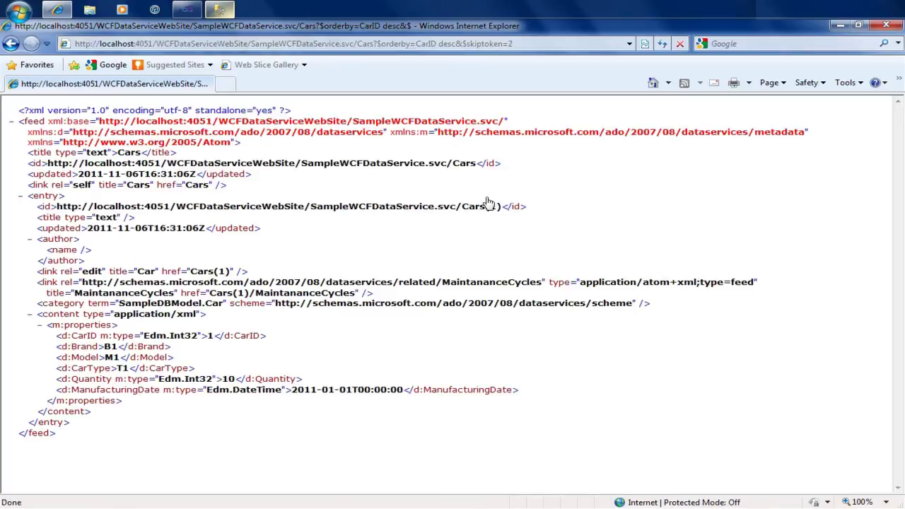
# - Set the $skiptoken value in the descending Cars query to 5 and load the feed
pyautogui.click(516, 44)
pyautogui.moveTo(509, 44); pyautogui.dragTo(544, 47)
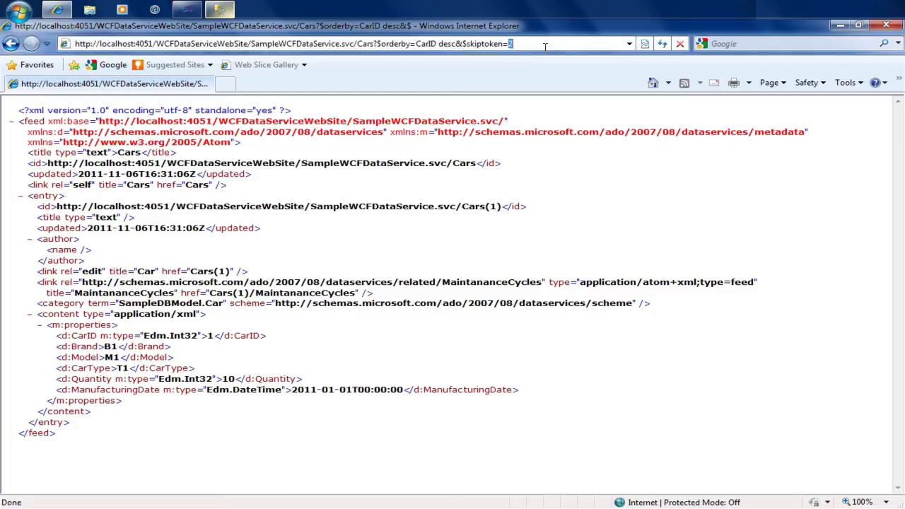
pyautogui.write('5')
pyautogui.press('Return')
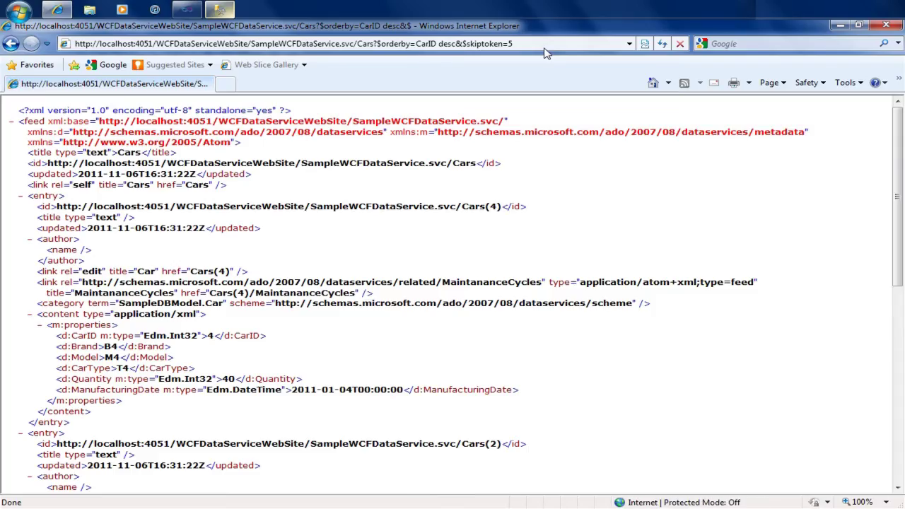
pyautogui.moveTo(895, 196)
pyautogui.mouseDown()
pyautogui.moveTo(894, 316)
pyautogui.moveTo(895, 189)
pyautogui.mouseUp()
pyautogui.press('Return')
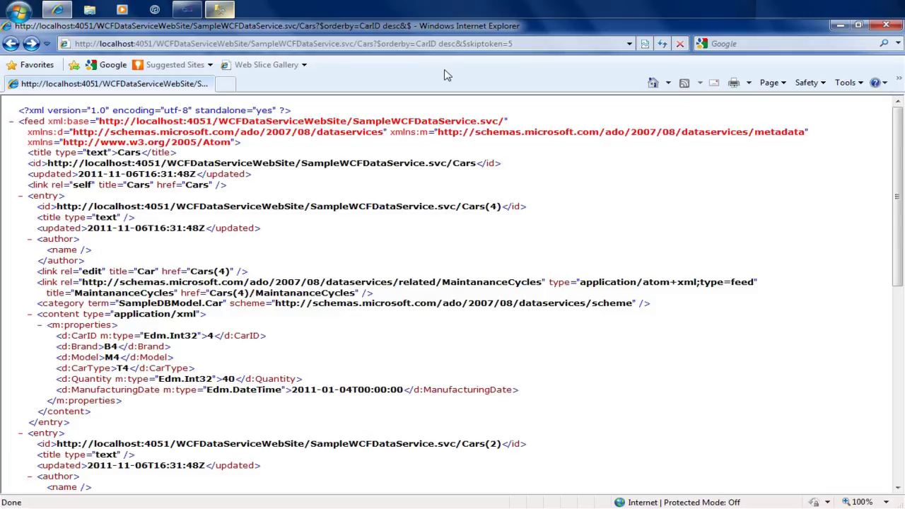
# - Change the Cars query to $orderby=CarID asc with $skiptoken=2 and load the feed
pyautogui.click(438, 44)
pyautogui.moveTo(438, 44); pyautogui.dragTo(458, 44)
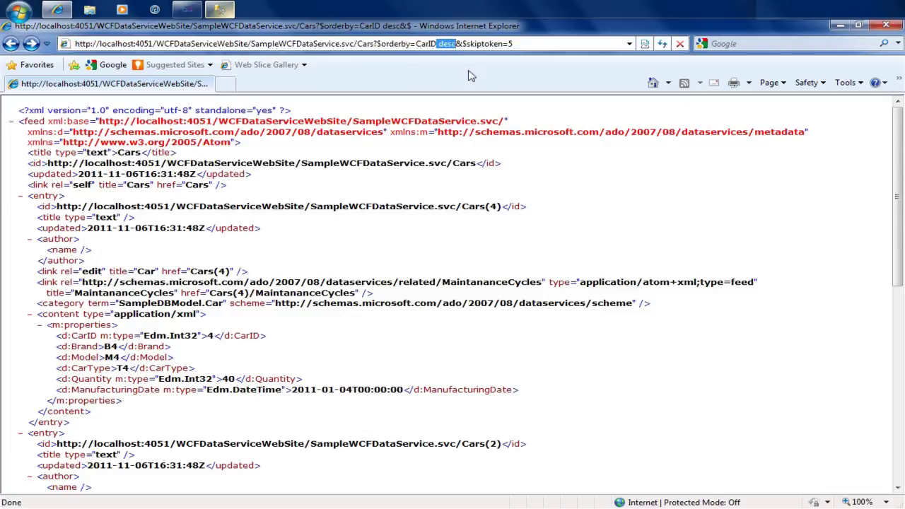
pyautogui.write('asc')
pyautogui.click(529, 43)
pyautogui.press('BackSpace')
pyautogui.write('2')
pyautogui.press('Return')
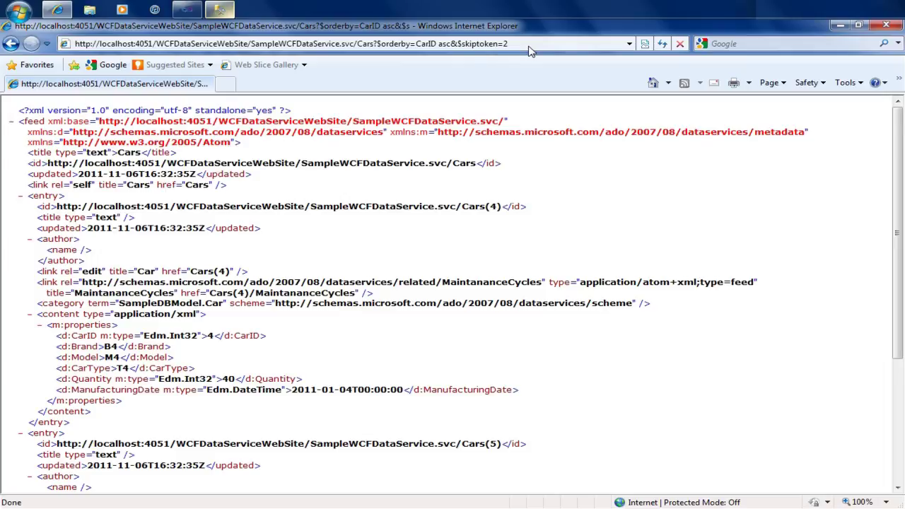
pyautogui.moveTo(898, 233); pyautogui.dragTo(502, 57)
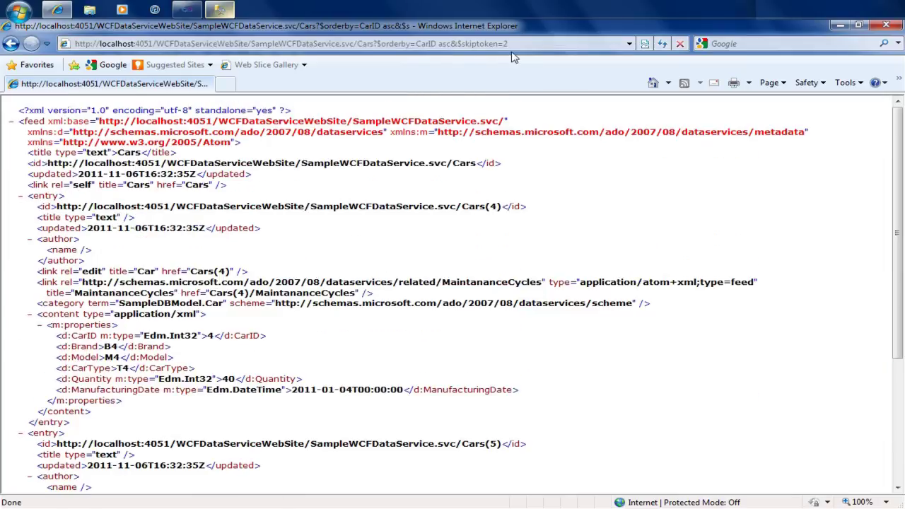
pyautogui.click(514, 43)
pyautogui.click(517, 44)
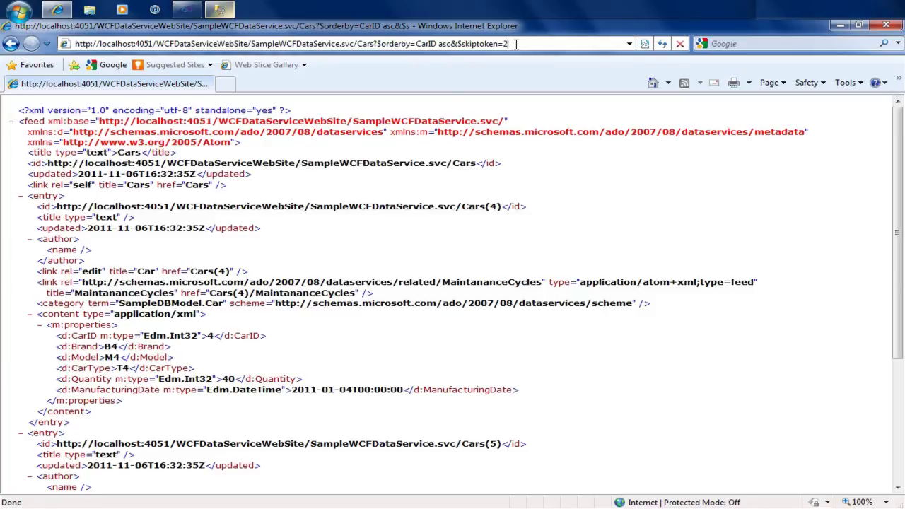
pyautogui.press('Return')
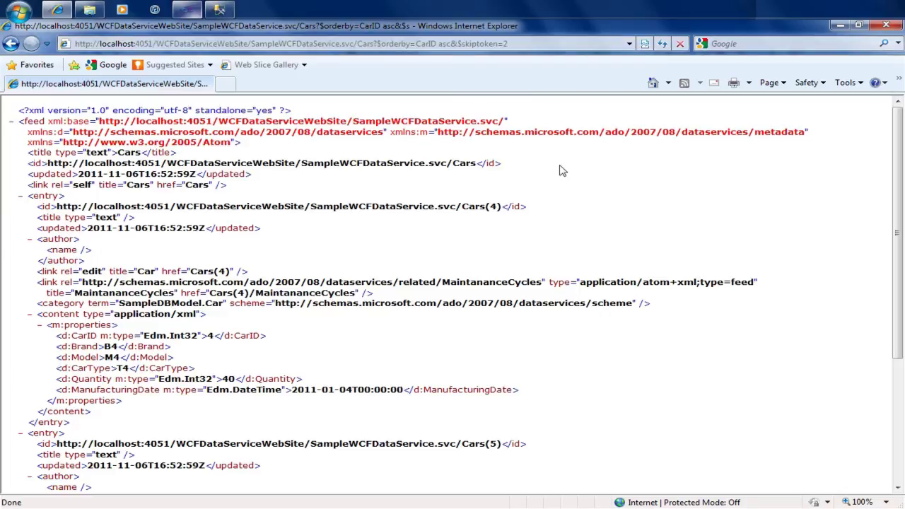
# - Replace the ordering and paging options in the Cars query with filter=Quantity eq 20 and load it
pyautogui.click(382, 43)
pyautogui.moveTo(382, 43); pyautogui.dragTo(387, 44)
pyautogui.hotkey('shift', 'End')
pyautogui.press('Delete')
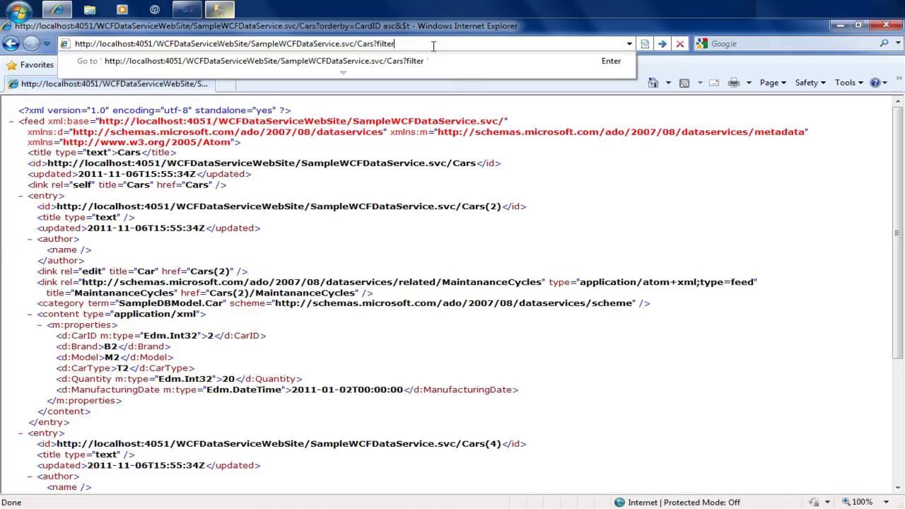
pyautogui.write('=Quantity eq 20')
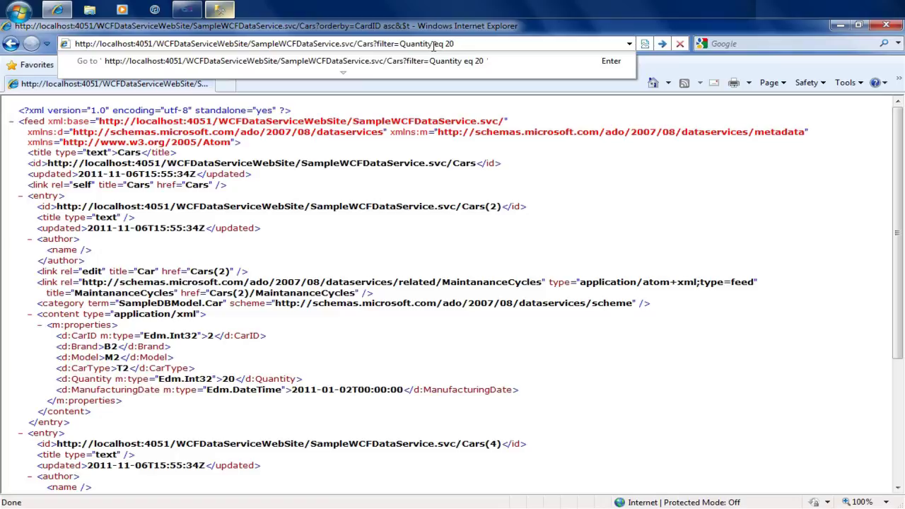
pyautogui.press('Return')
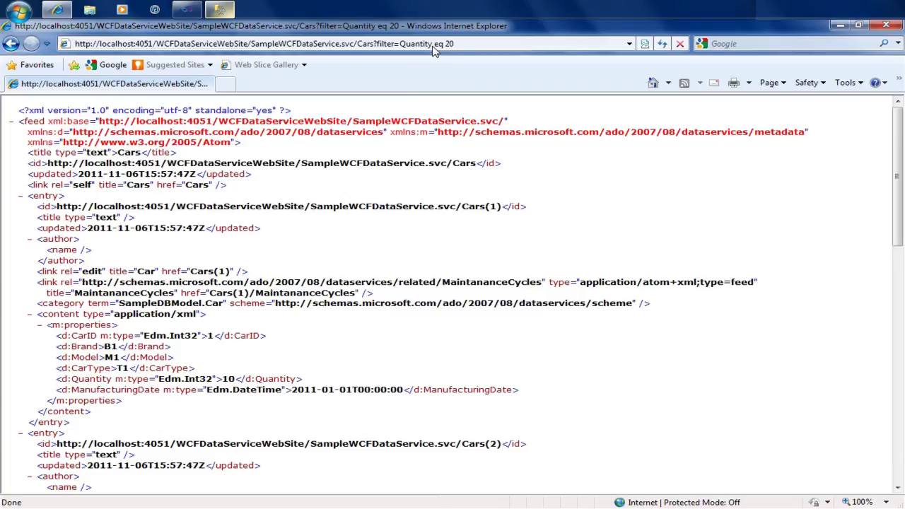
# - Correct the query option to $filter, reload the Cars feed, and check the returned entry's Quantity value
pyautogui.click(376, 44)
pyautogui.click(376, 44)
pyautogui.write('$')
pyautogui.press('Return')
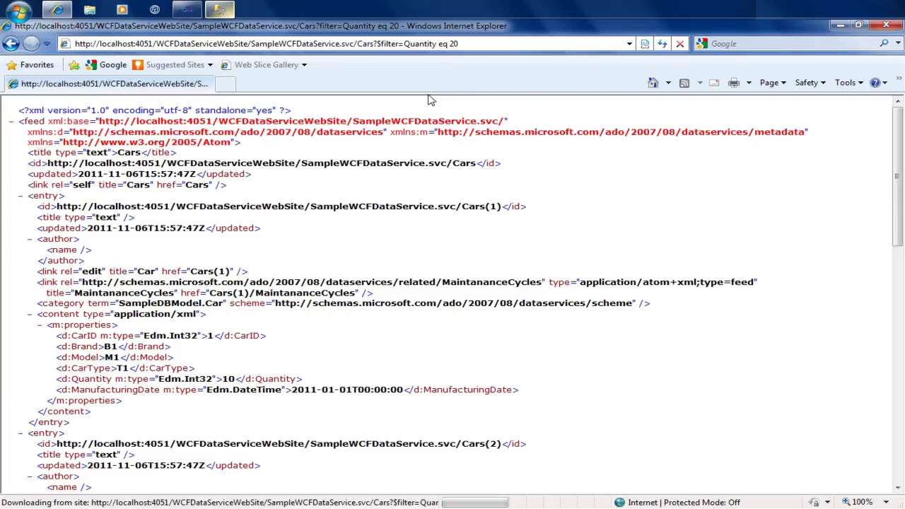
pyautogui.doubleClick(228, 379)
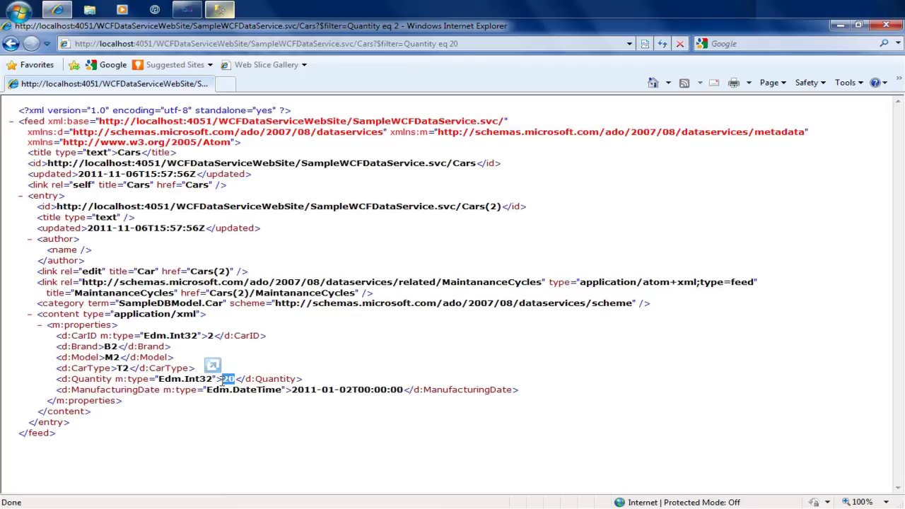
pyautogui.click(224, 382)
# - Change the filter operator to gt so the query reads Quantity gt 20, load it, and review the entries
pyautogui.click(440, 44)
pyautogui.click(440, 43)
pyautogui.press('BackSpace')
pyautogui.press('BackSpace')
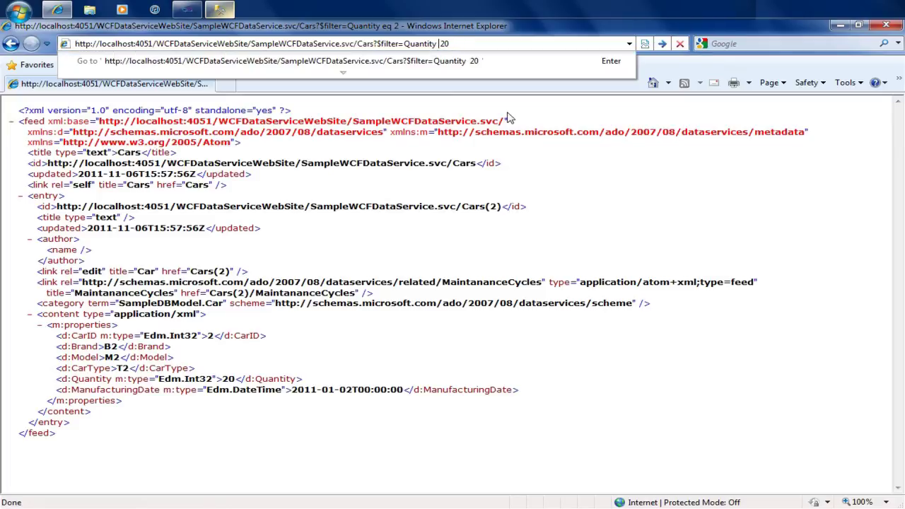
pyautogui.write('gt')
pyautogui.press('Return')
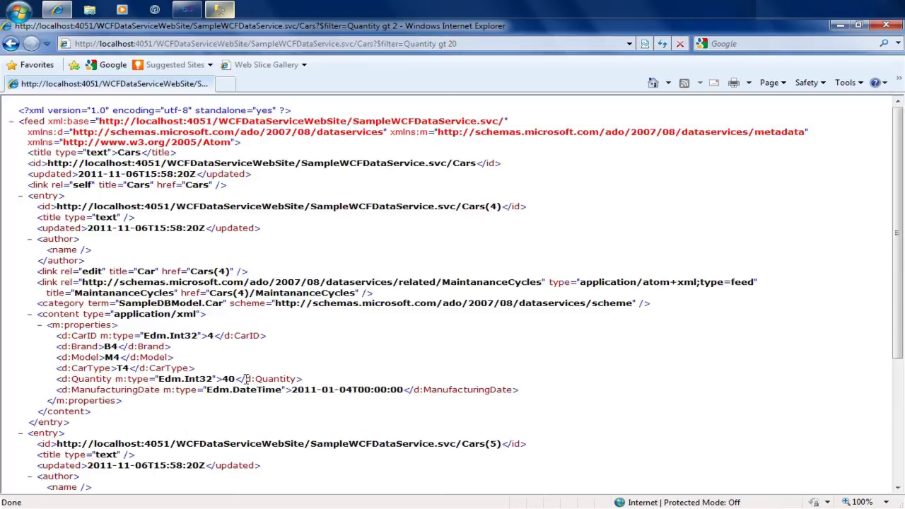
pyautogui.scroll(-6, 247, 382)
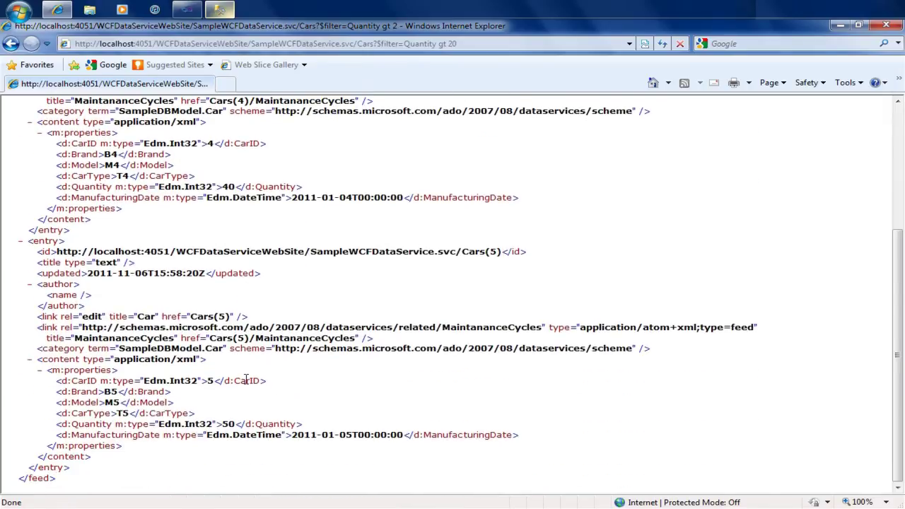
pyautogui.scroll(6, 247, 382)
# - Change the filter condition to Quantity ge 20, load the query, and review the entries
pyautogui.click(445, 44)
pyautogui.click(447, 44)
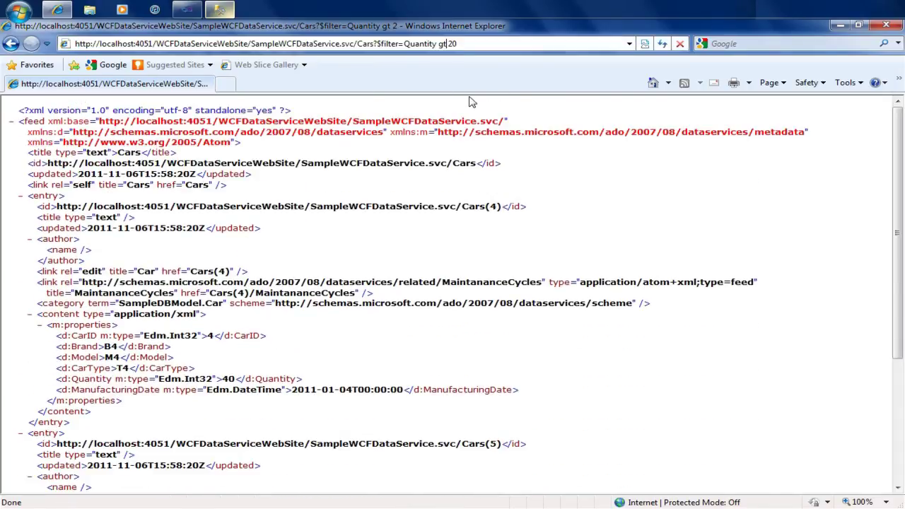
pyautogui.press('BackSpace')
pyautogui.write('e')
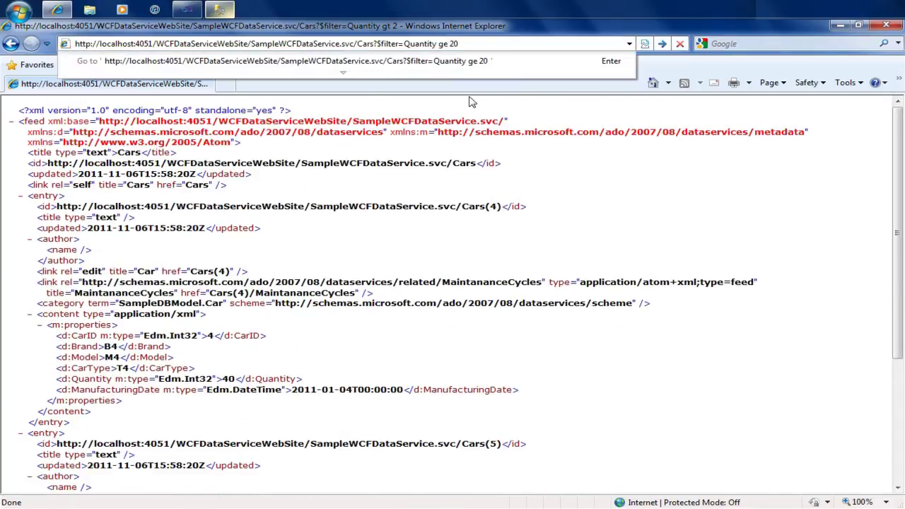
pyautogui.press('Return')
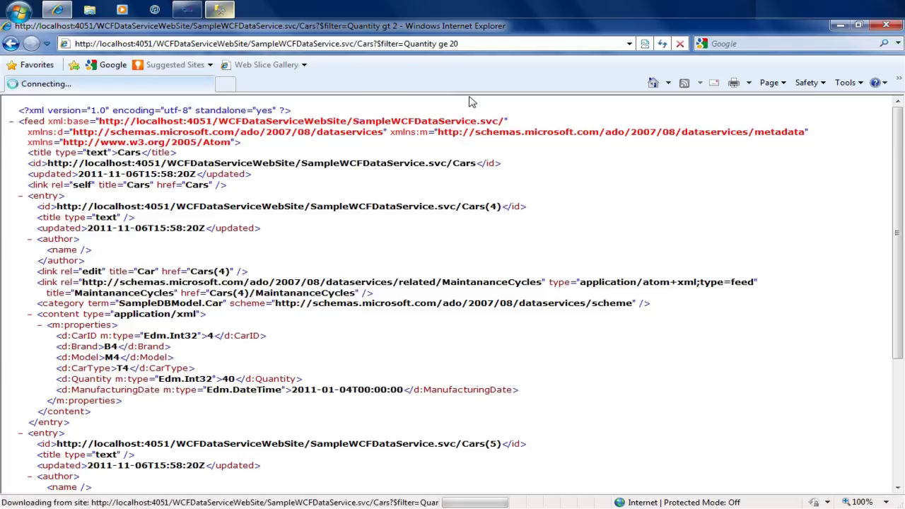
pyautogui.scroll(-7, 225, 375)
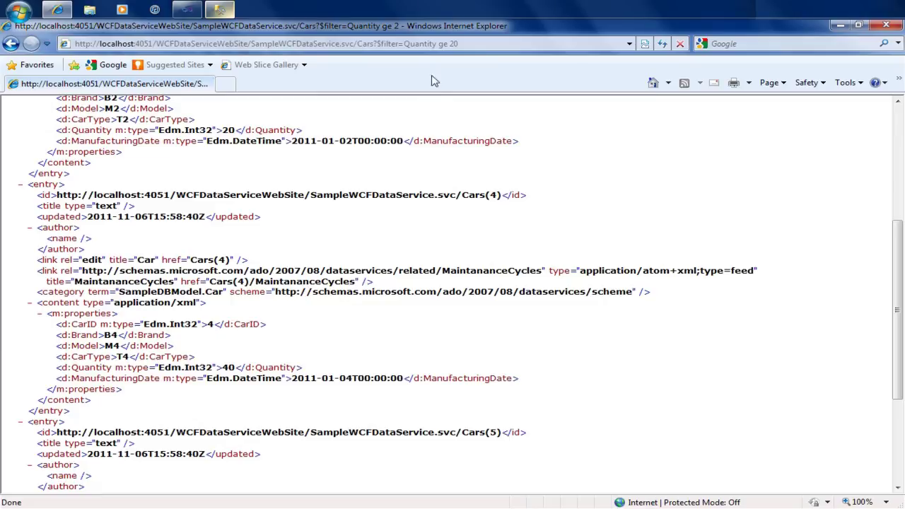
# - Change the filter condition to Quantity lt 20, load it, and switch to SQL Server Management Studio to compare the Cars table's quantities
pyautogui.click(451, 44)
pyautogui.click(443, 44)
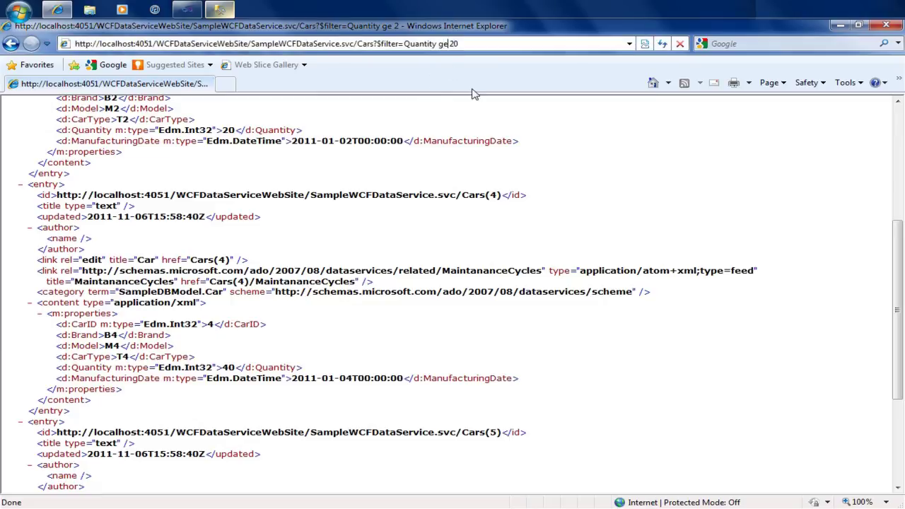
pyautogui.press('BackSpace')
pyautogui.press('BackSpace')
pyautogui.write('lt')
pyautogui.press('Return')
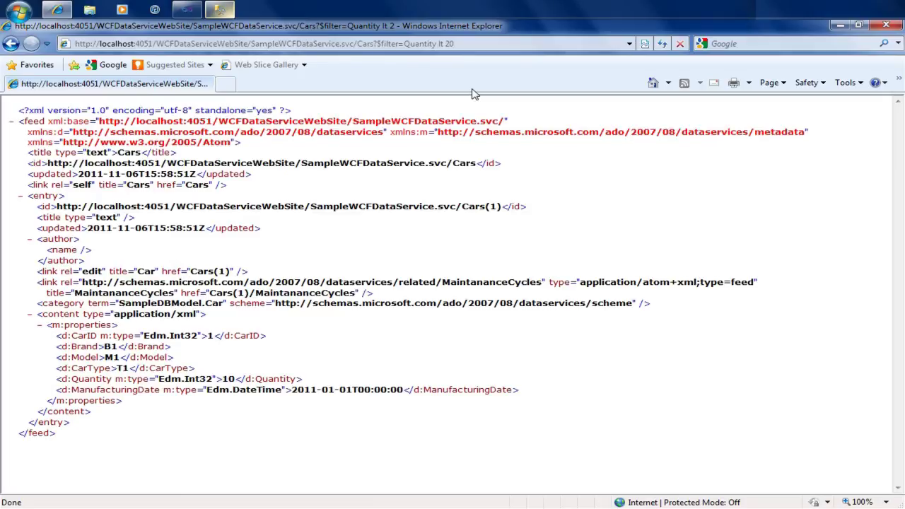
pyautogui.hotkey('alt', 'Tab')
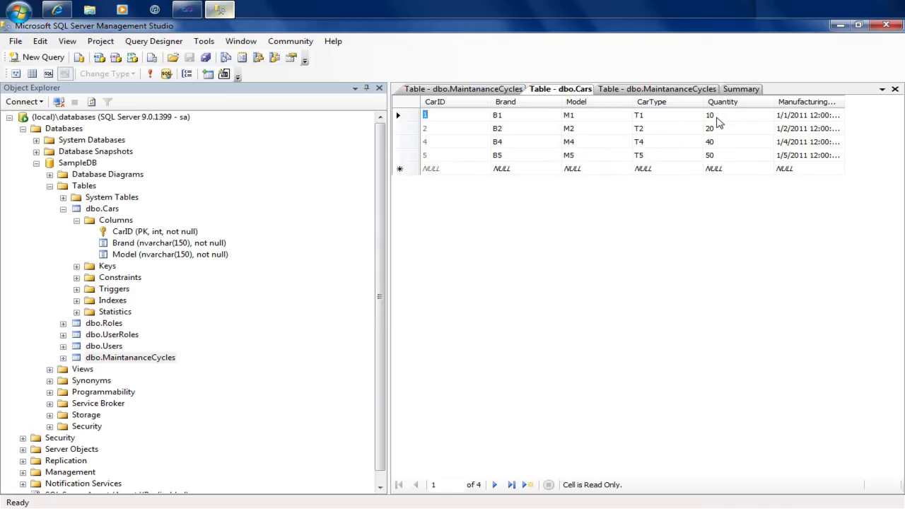
# - Return to Internet Explorer, change the filter condition to Quantity le 20, load it, and review the entries
pyautogui.hotkey('alt', 'Tab')
pyautogui.click(439, 43)
pyautogui.click(440, 44)
pyautogui.press('BackSpace')
pyautogui.write('e')
pyautogui.press('Return')
pyautogui.scroll(-5, 490, 70)
pyautogui.scroll(5, 487, 71)
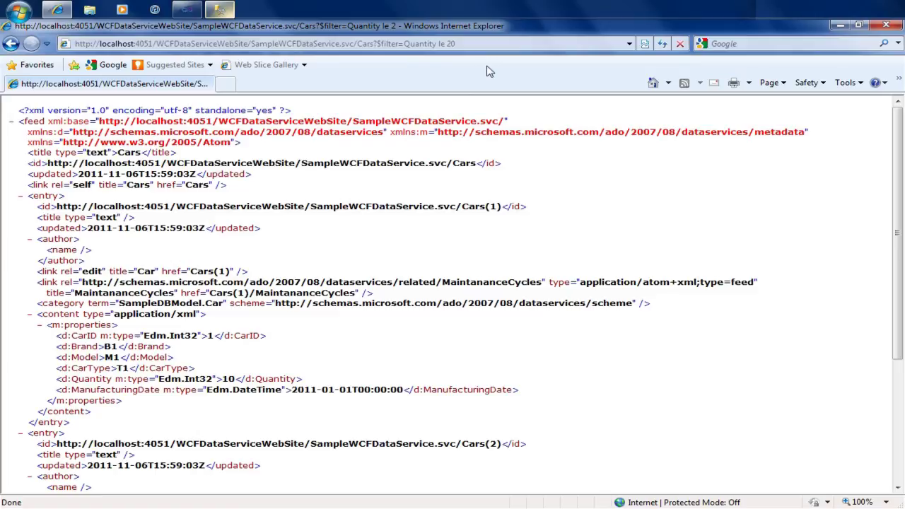
# - Append &orderby=CarID desc to the Quantity filter query and load it
pyautogui.click(473, 44)
pyautogui.click(473, 45)
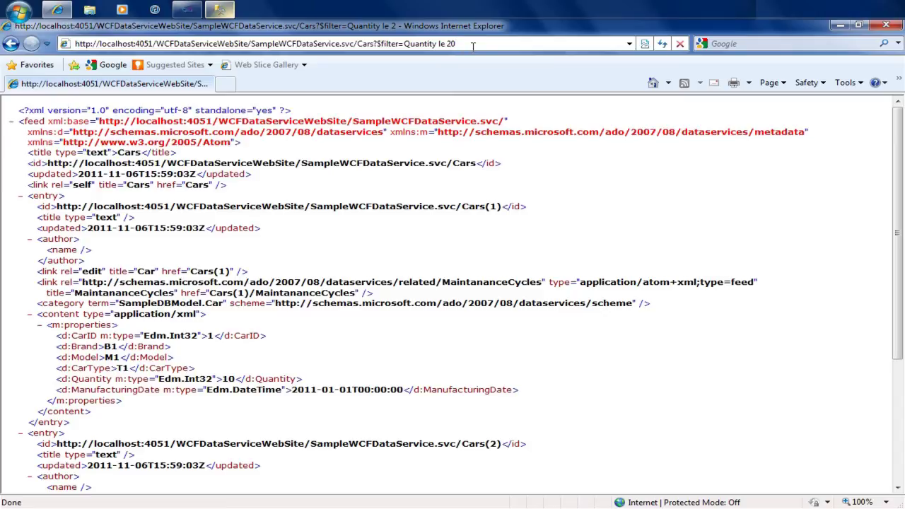
pyautogui.write('&')
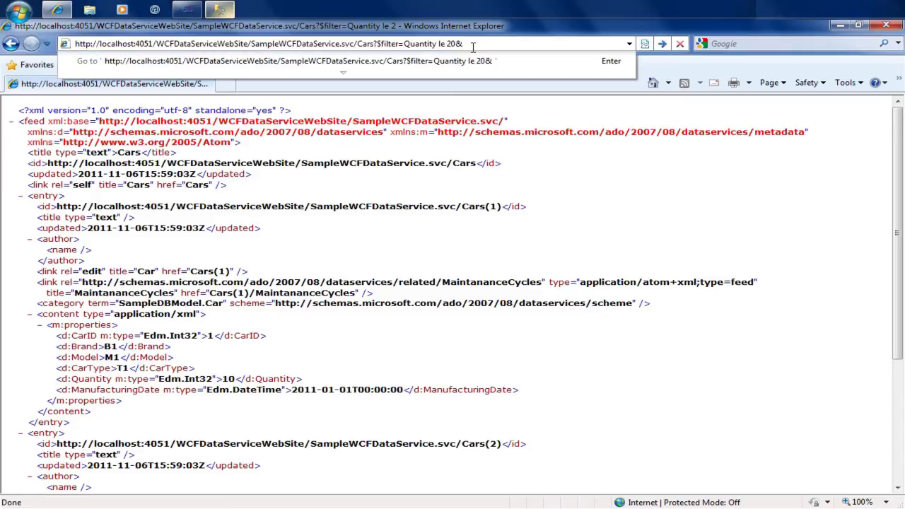
pyautogui.write('orderby=CarID desc')
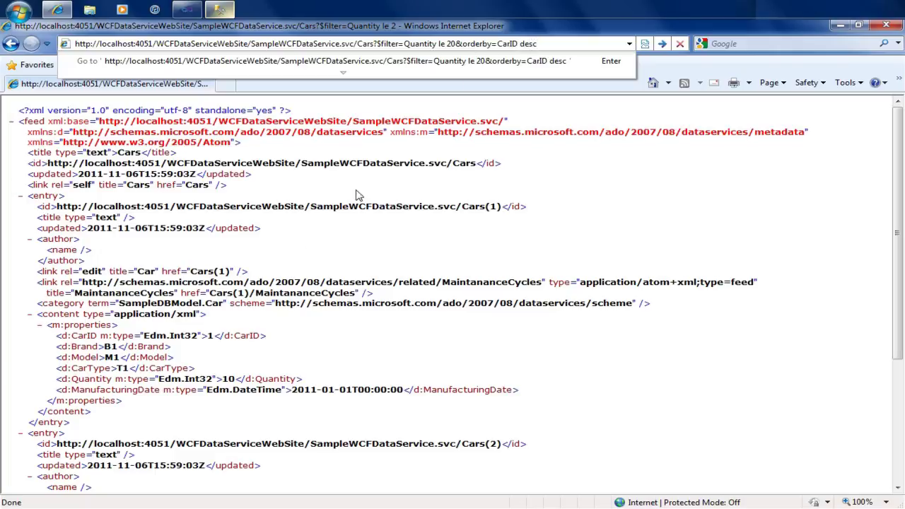
pyautogui.press('Return')
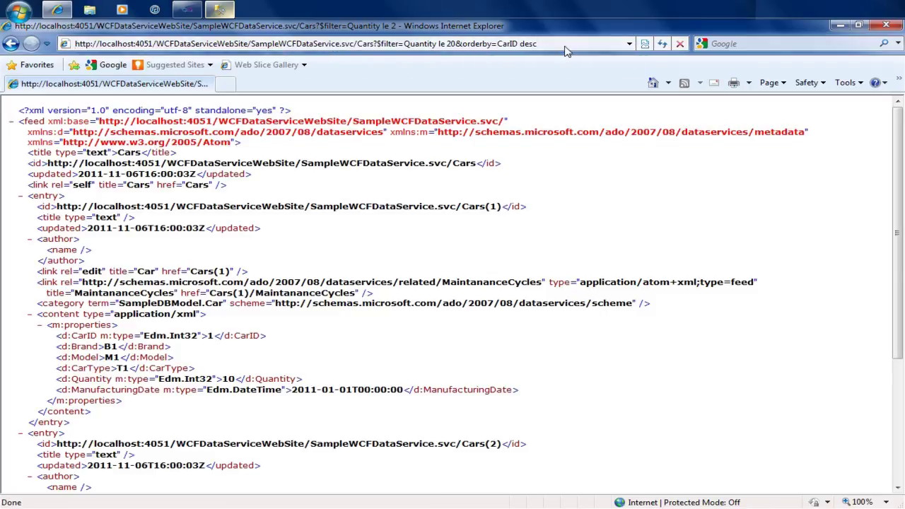
# - Correct the ordering option to $orderby, reload the Cars feed, and review the order of the entries
pyautogui.click(451, 45)
pyautogui.click(461, 43)
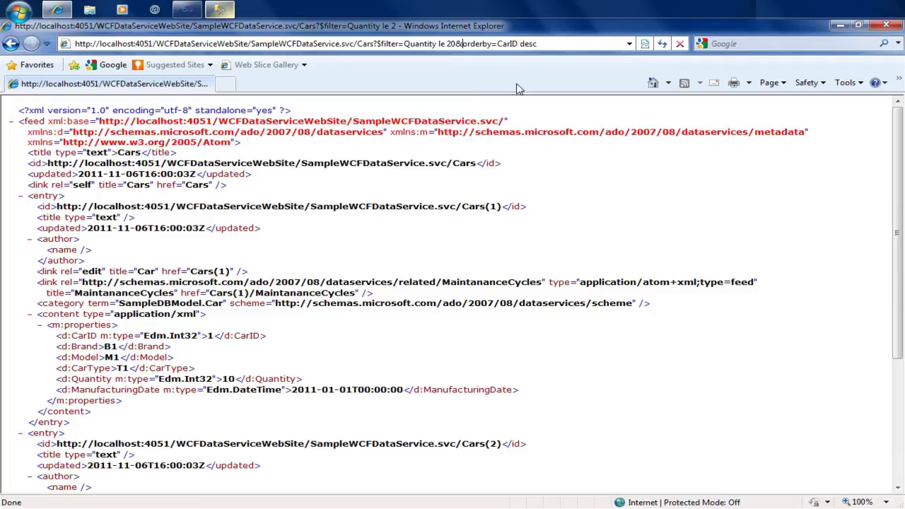
pyautogui.write('$')
pyautogui.press('Return')
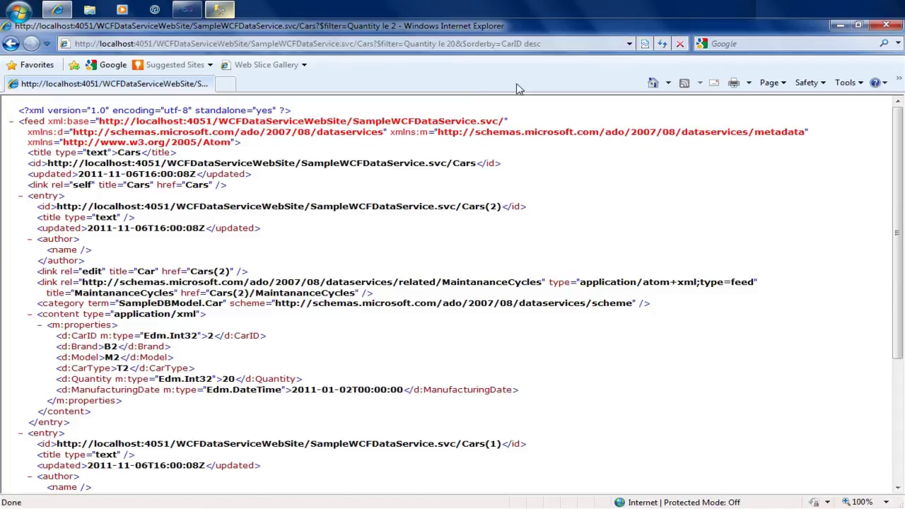
pyautogui.scroll(-5, 537, 234)
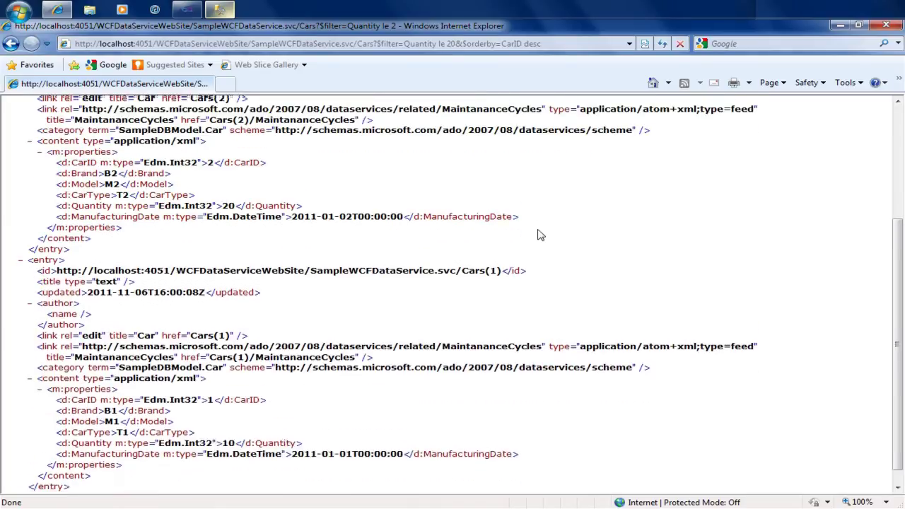
pyautogui.scroll(5, 537, 235)
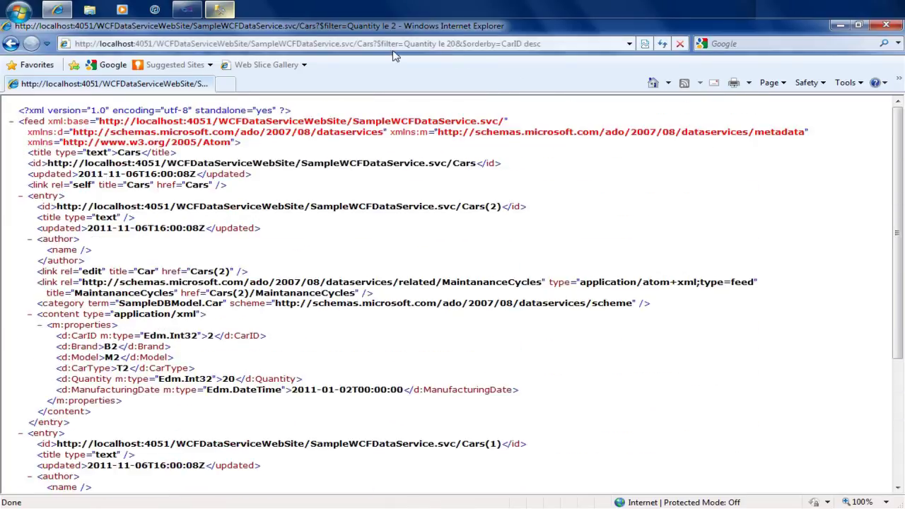
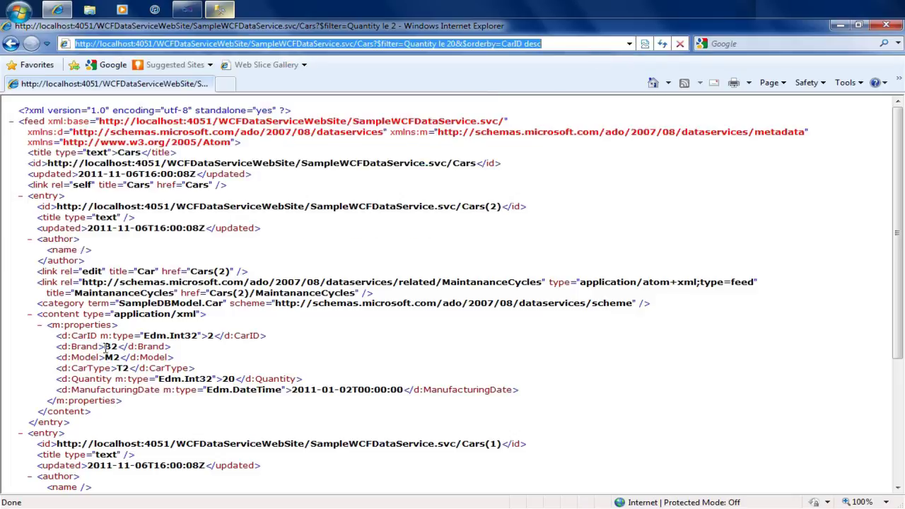
# - Replace the Quantity condition and ordering option with the filter startwith(Brand,'B') and load the query
pyautogui.moveTo(106, 346); pyautogui.dragTo(111, 347)
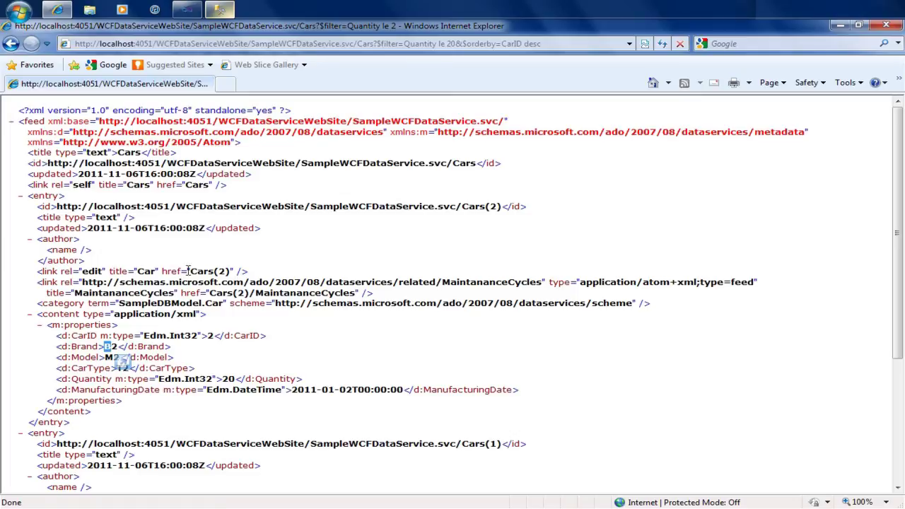
pyautogui.click(401, 43)
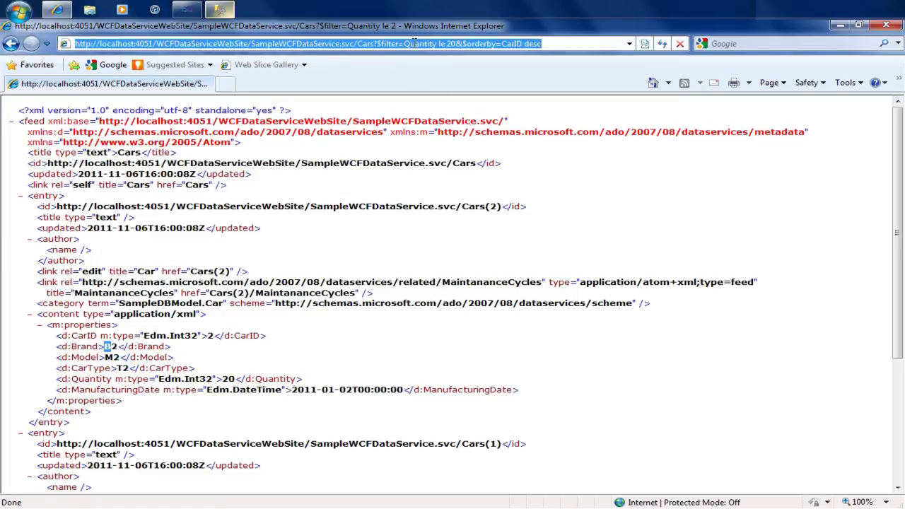
pyautogui.moveTo(405, 43); pyautogui.dragTo(551, 46)
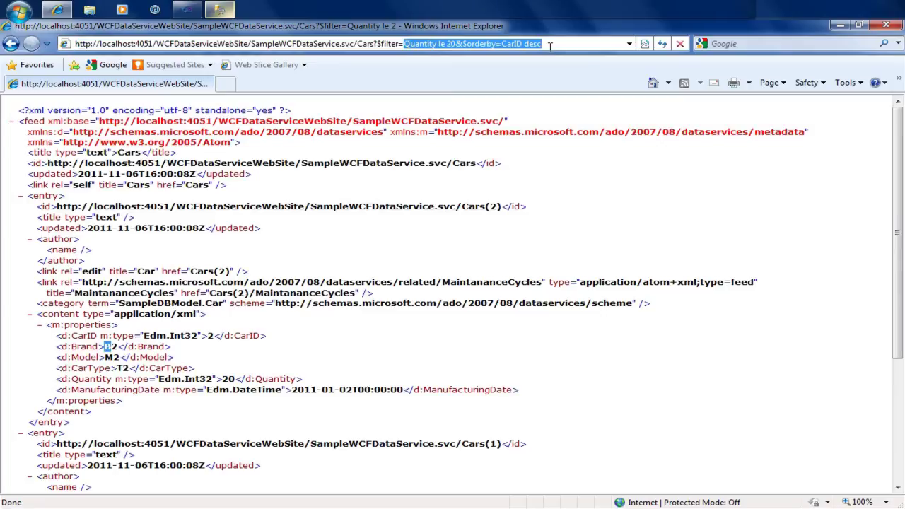
pyautogui.press('BackSpace')
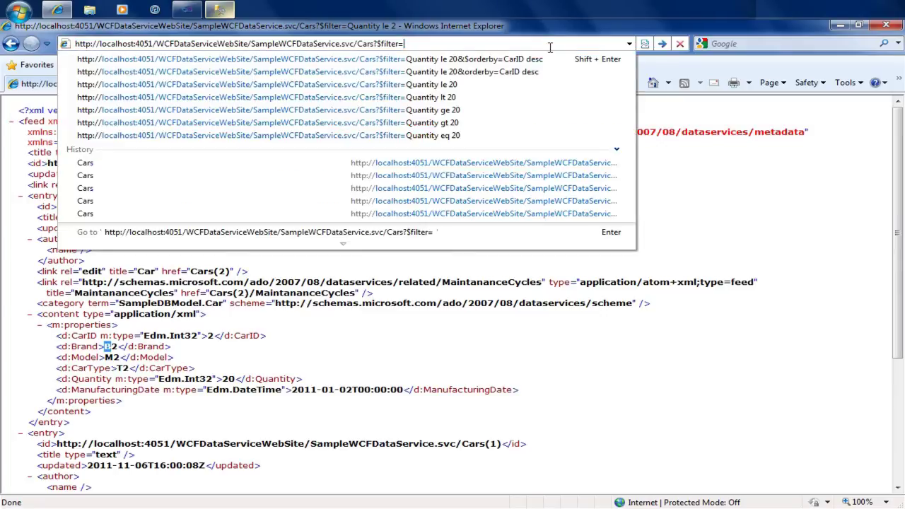
pyautogui.write("startwith(Brand,'B')")
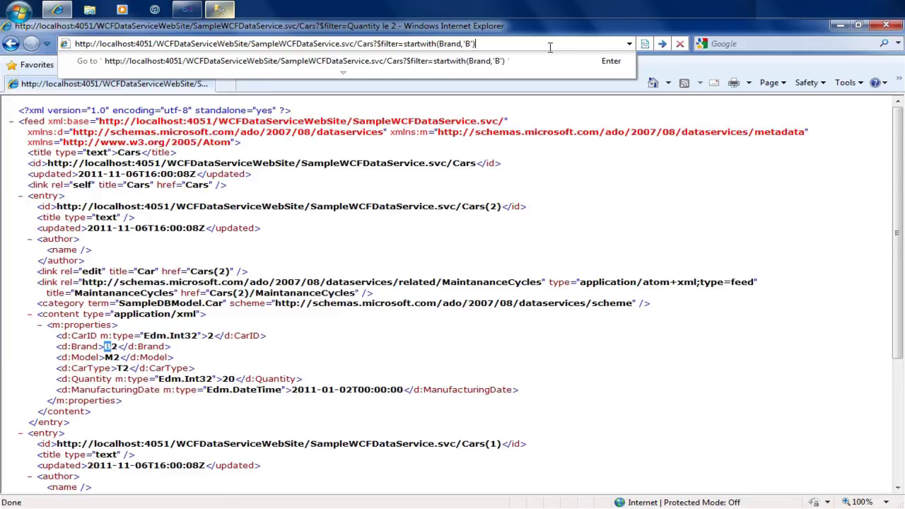
pyautogui.press('Return')
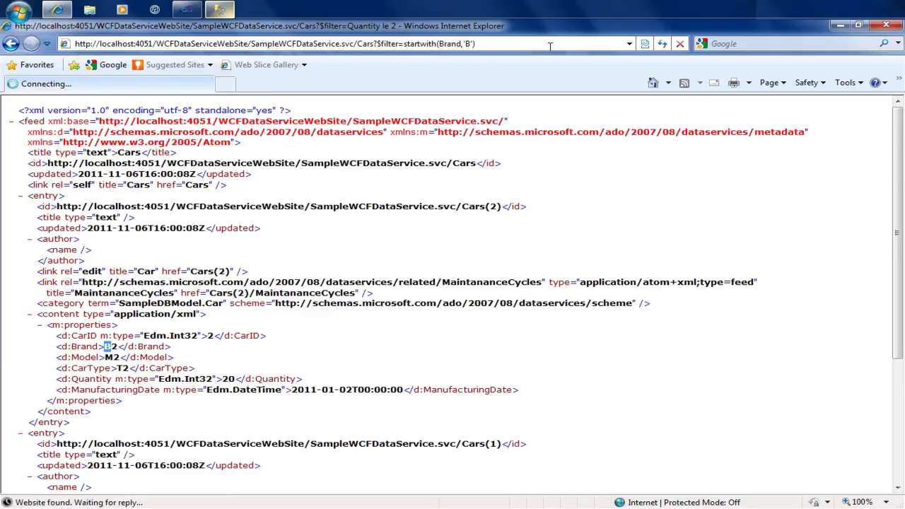
# - Correct the filter function to startswith(Brand,'B'), load the query, and look through the returned entries
pyautogui.click(422, 44)
pyautogui.click(422, 44)
pyautogui.write('s')
pyautogui.press('Return')
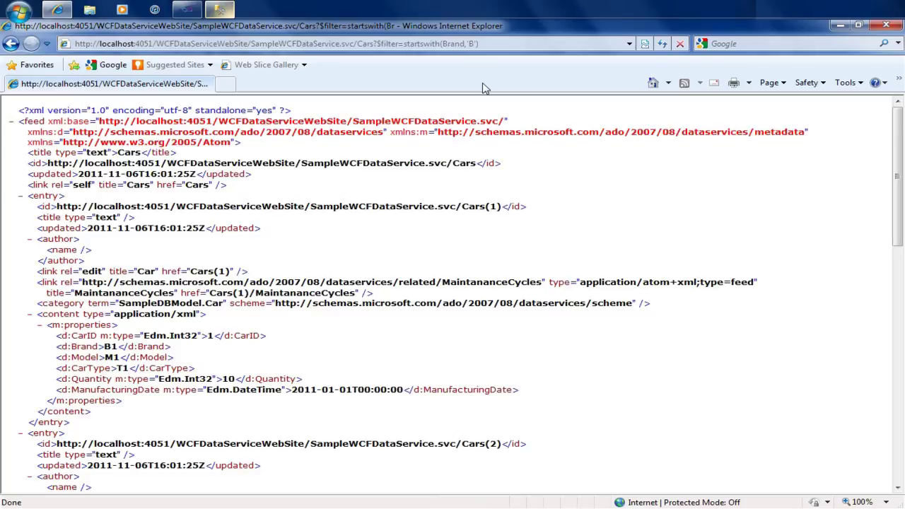
pyautogui.moveTo(901, 215); pyautogui.dragTo(903, 425)
# - Switch to SQL Server Management Studio and set the Brand of the car with CarID 5 to Q5 in the Cars table
pyautogui.hotkey('alt', 'Tab')
pyautogui.click(503, 155)
pyautogui.press('Right')
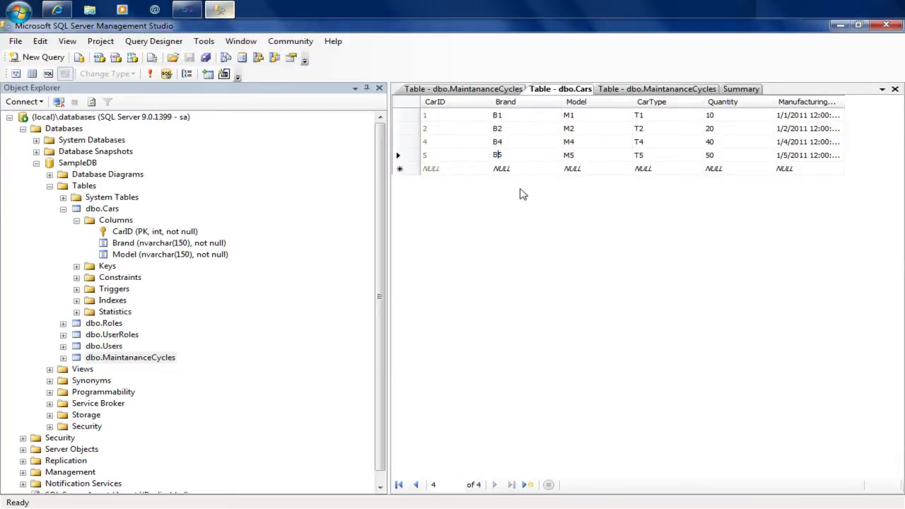
pyautogui.press('Left')
pyautogui.press('BackSpace')
pyautogui.write('Q')
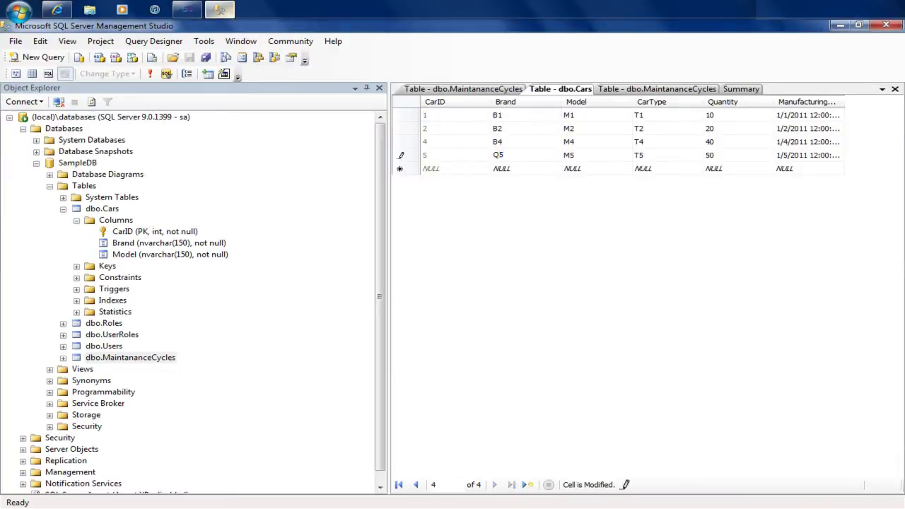
pyautogui.click(500, 168)
pyautogui.click(499, 155)
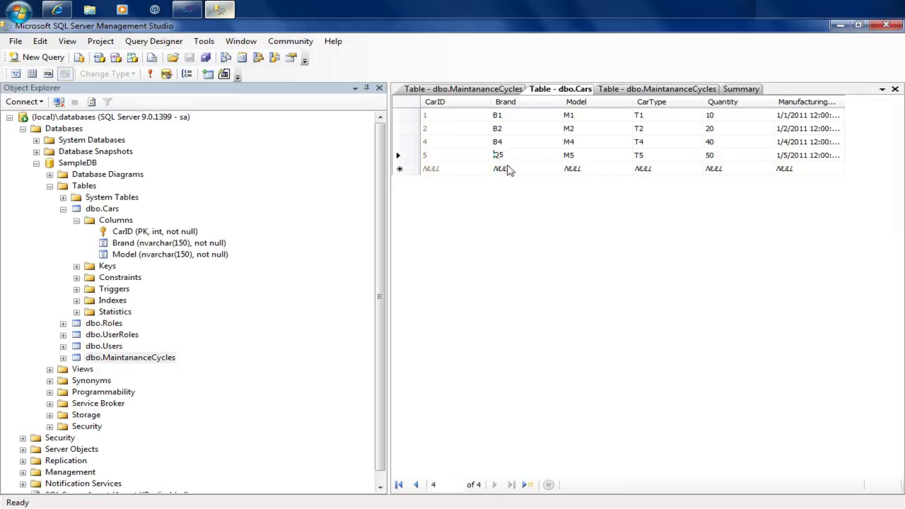
pyautogui.hotkey('shift', 'Left')
pyautogui.write('B')
pyautogui.click(513, 171)
# - Switch to Internet Explorer, refresh the startswith(Brand,'B') query, and look through all returned entries
pyautogui.hotkey('alt', 'Tab')
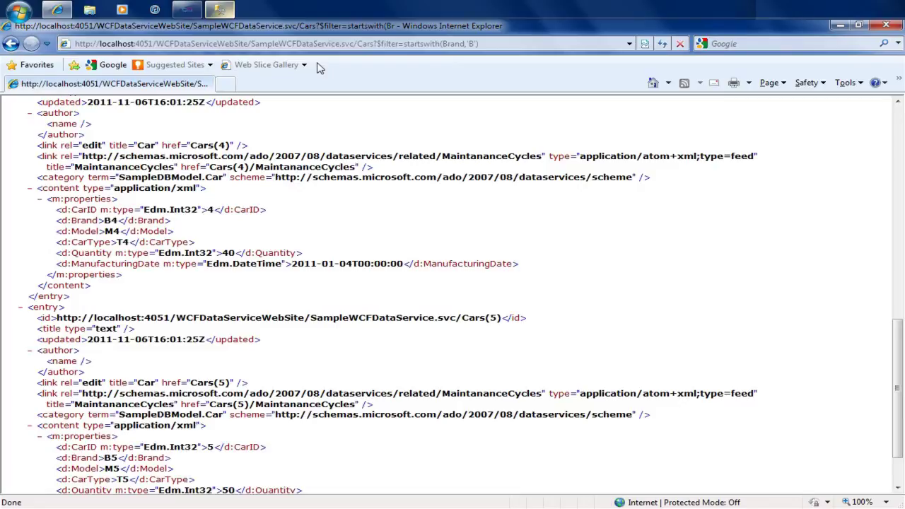
pyautogui.hotkey('alt', 'v')
pyautogui.press('r')
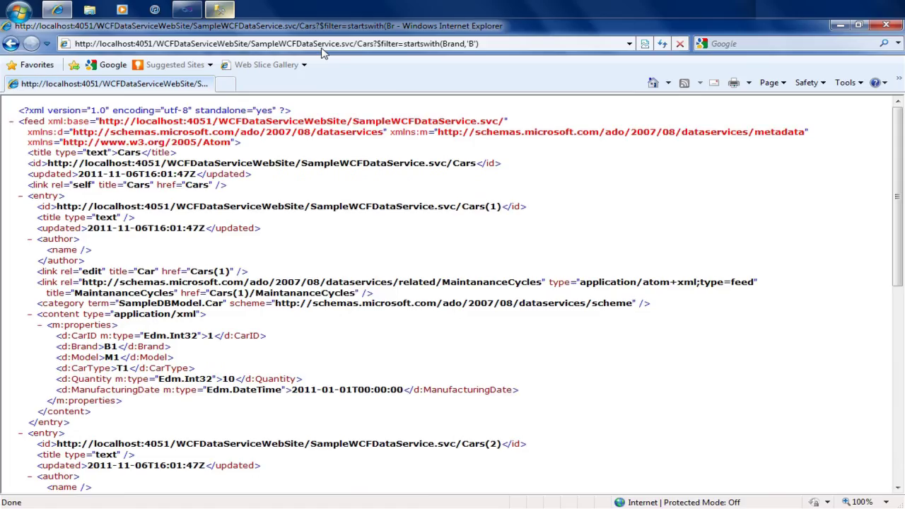
pyautogui.press('pagedown')
pyautogui.press('Down')
pyautogui.press('Down')
pyautogui.press('Down')
pyautogui.press('Down')
pyautogui.press('Down')
pyautogui.press('Down')
pyautogui.press('Down')
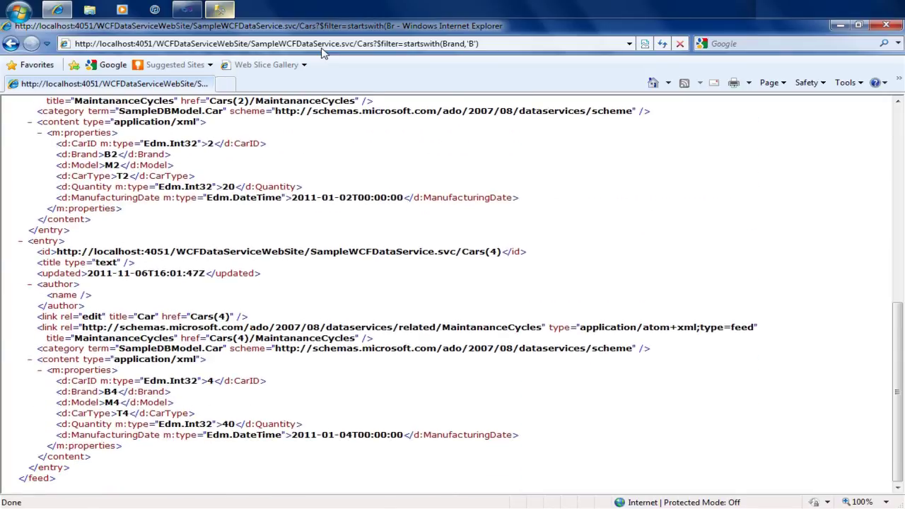
pyautogui.press('Home')
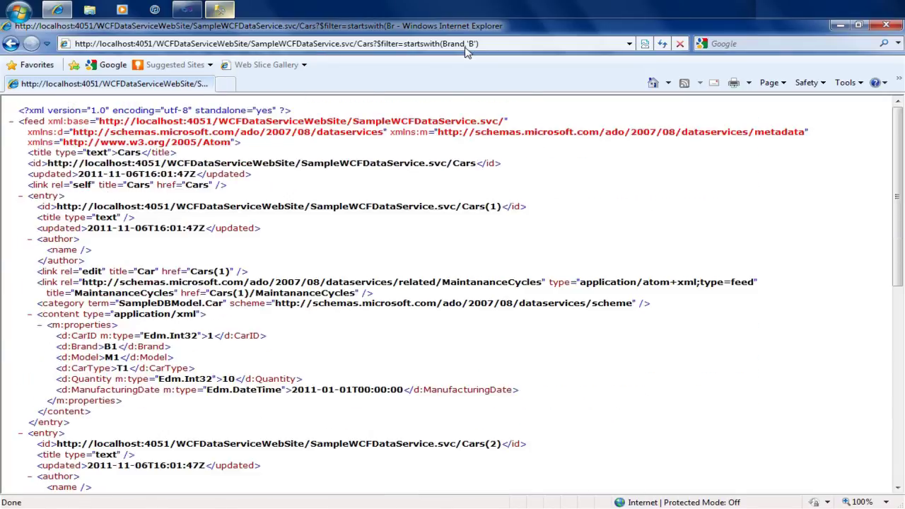
# - Change the filter to endswith(Brand,'1'), load the query, and check the last character of the returned Brand value
pyautogui.click(404, 45)
pyautogui.click(404, 44)
pyautogui.hotkey('shift', 'Right')
pyautogui.hotkey('shift', 'Right')
pyautogui.hotkey('shift', 'Right')
pyautogui.hotkey('shift', 'Right')
pyautogui.hotkey('shift', 'Right')
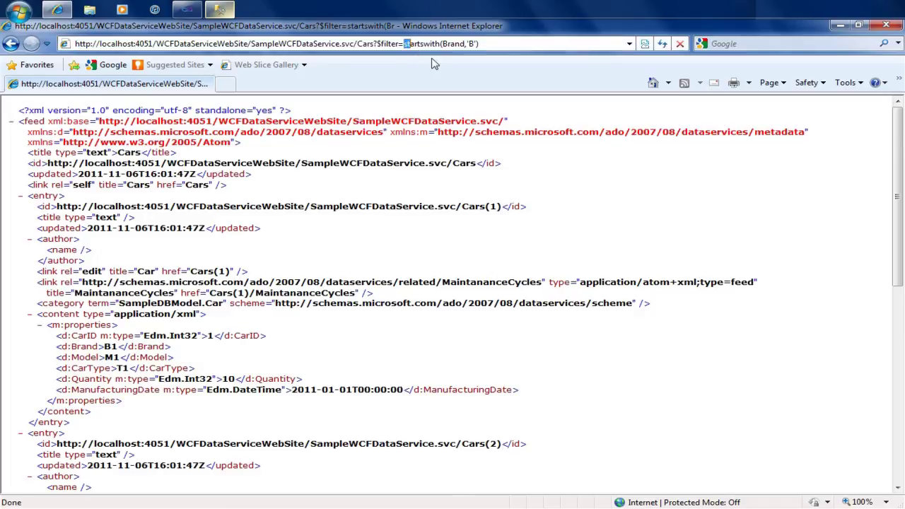
pyautogui.hotkey('shift', 'Right')
pyautogui.write('ends')
pyautogui.press('Right')
pyautogui.press('Right')
pyautogui.hotkey('shift', 'Right')
pyautogui.write('1')
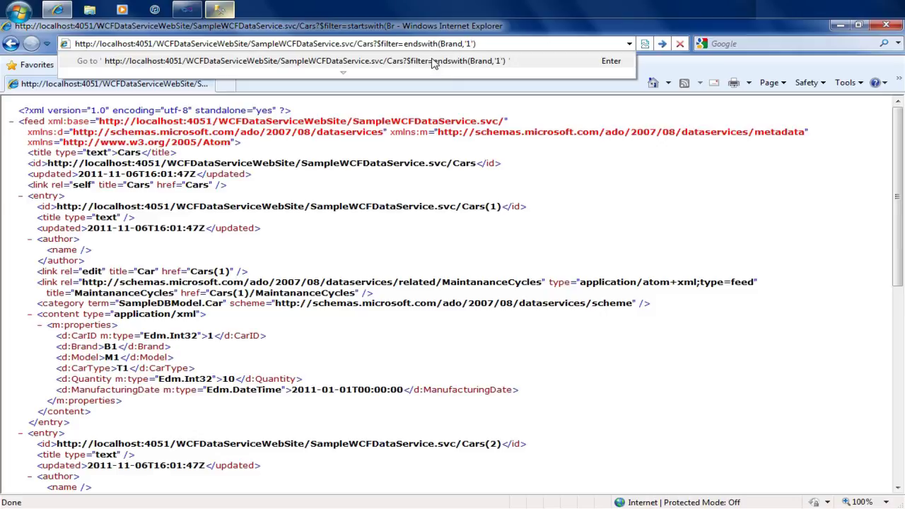
pyautogui.press('Return')
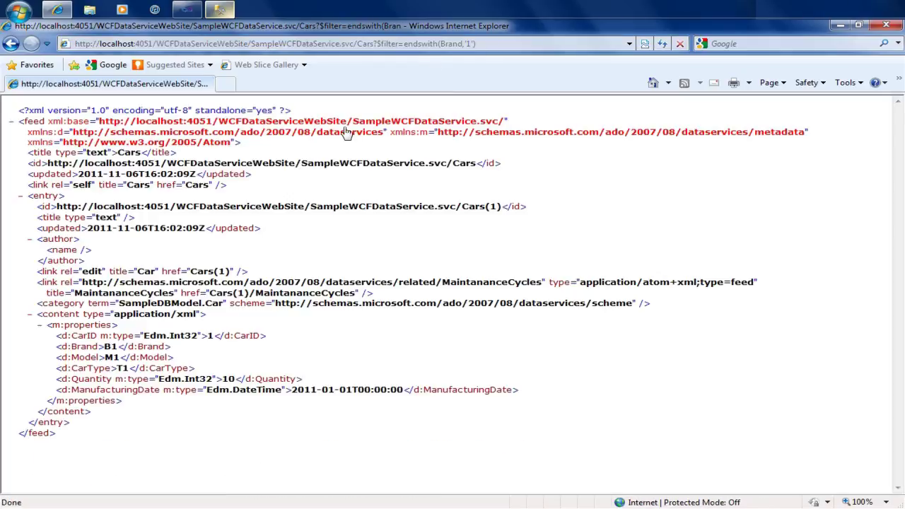
pyautogui.moveTo(112, 348); pyautogui.dragTo(171, 464)
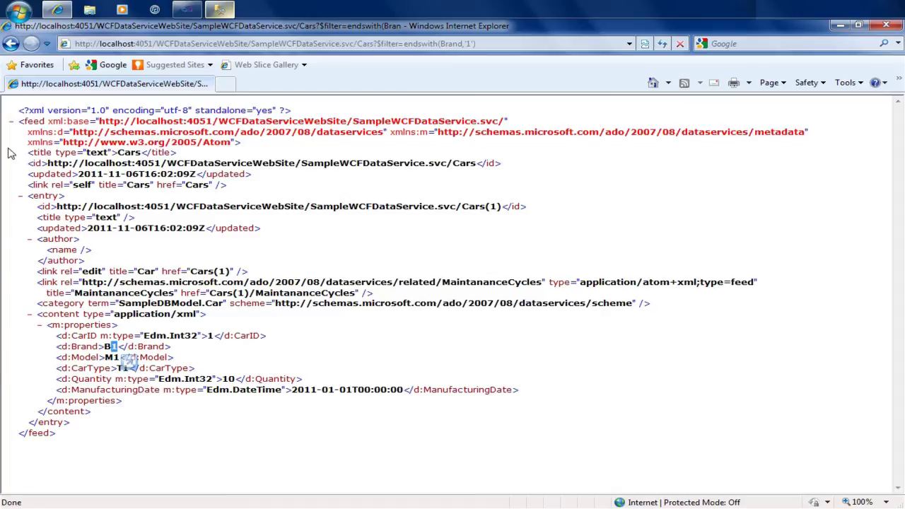
# - Wrap the Brand argument of the filter function in toupper() so it reads toupper(Brand)
pyautogui.click(439, 43)
pyautogui.click(440, 43)
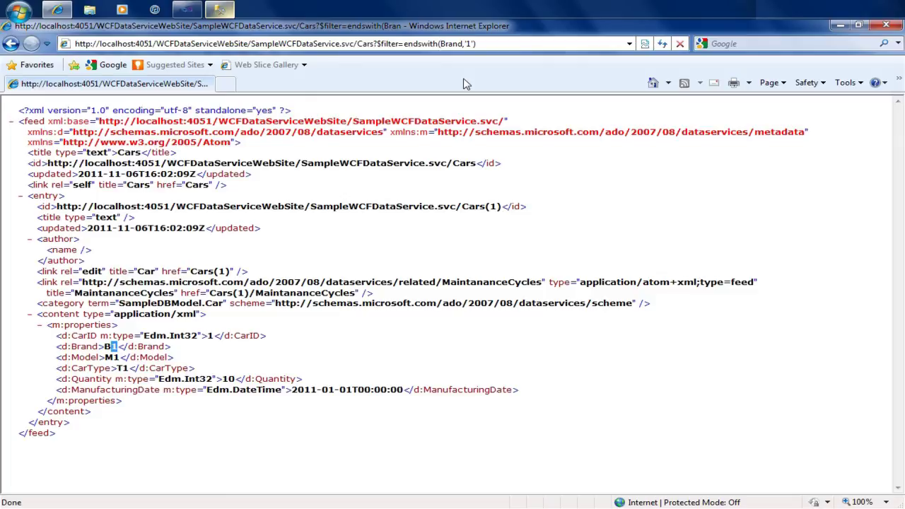
pyautogui.write('to')
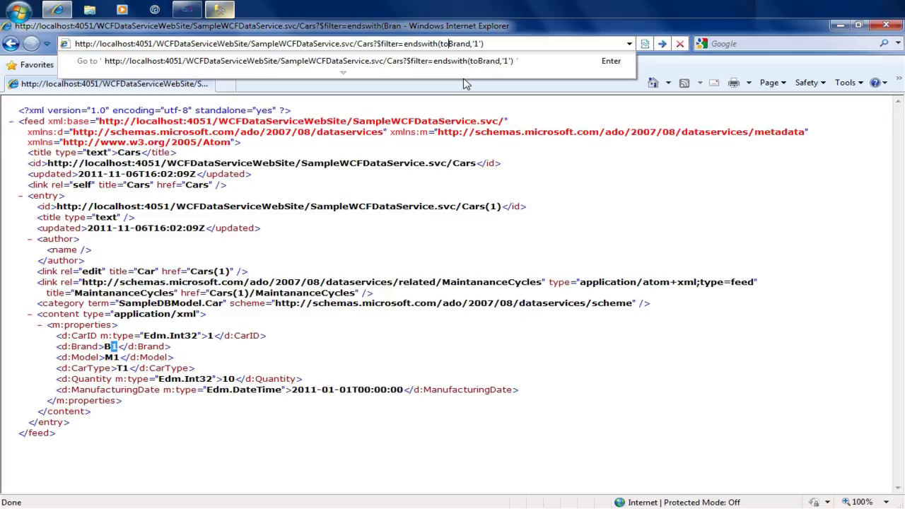
pyautogui.write('upper(')
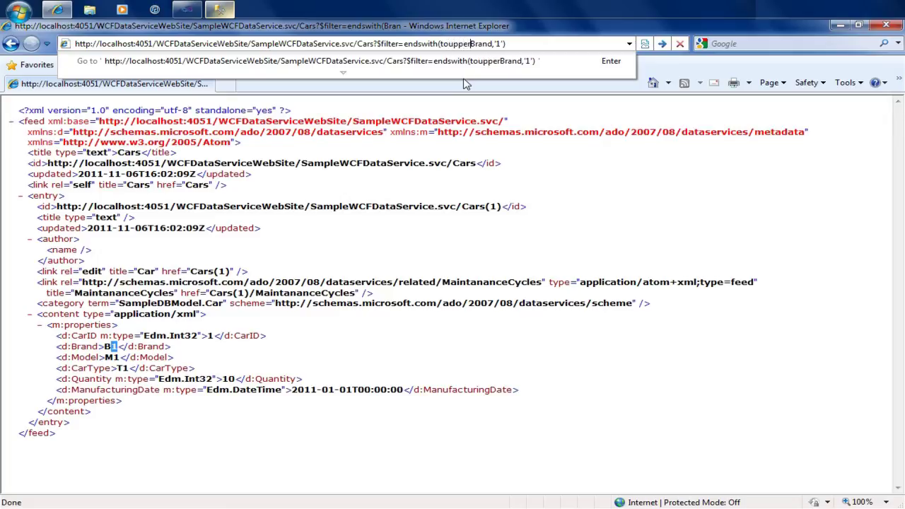
pyautogui.press('Right')
pyautogui.press('Right')
pyautogui.press('Right')
pyautogui.press('Right')
pyautogui.press('Right')
pyautogui.press('Right')
pyautogui.write(')')
# - Change the outer filter function to startswith so the filter reads startswith(toupper(Brand),'1')
pyautogui.press('Left')
pyautogui.press('Left')
pyautogui.press('Left')
pyautogui.press('Left')
pyautogui.press('Left')
pyautogui.press('Left')
pyautogui.press('Left')
pyautogui.press('Left')
pyautogui.press('Left')
pyautogui.press('Left')
pyautogui.press('Left')
pyautogui.press('Left')
pyautogui.press('Left')
pyautogui.press('Left')
pyautogui.press('Left')
pyautogui.press('Left')
pyautogui.press('Left')
pyautogui.press('Left')
pyautogui.press('Left')
pyautogui.hotkey('shift', 'Left')
pyautogui.hotkey('shift', 'Left')
pyautogui.hotkey('shift', 'Left')
pyautogui.hotkey('shift', 'Left')
pyautogui.write('starts')
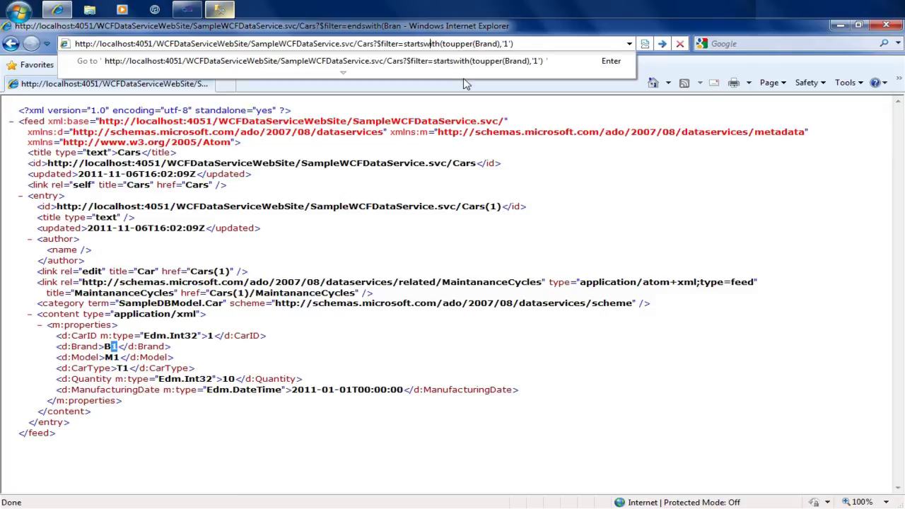
# - Change the startswith comparison value to 'B', load the startswith(toupper(Brand),'B') query, and look through the returned entries
pyautogui.press('Right')
pyautogui.press('Right')
pyautogui.press('Right')
pyautogui.press('Right')
pyautogui.press('Right')
pyautogui.press('Right')
pyautogui.press('Right')
pyautogui.press('Right')
pyautogui.press('Right')
pyautogui.press('Right')
pyautogui.press('Right')
pyautogui.press('Right')
pyautogui.press('Right')
pyautogui.press('Right')
pyautogui.hotkey('shift', 'Right')
pyautogui.write('B')
pyautogui.press('Return')
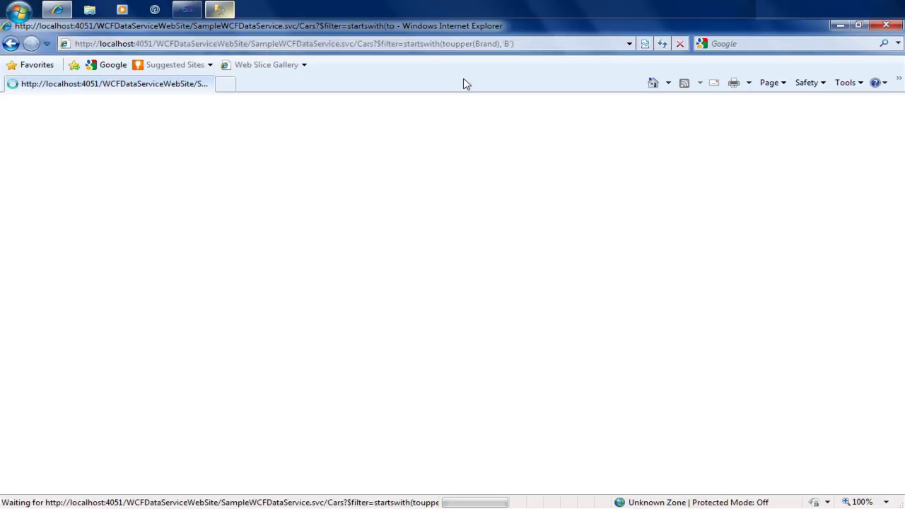
pyautogui.scroll(-10, 465, 83)
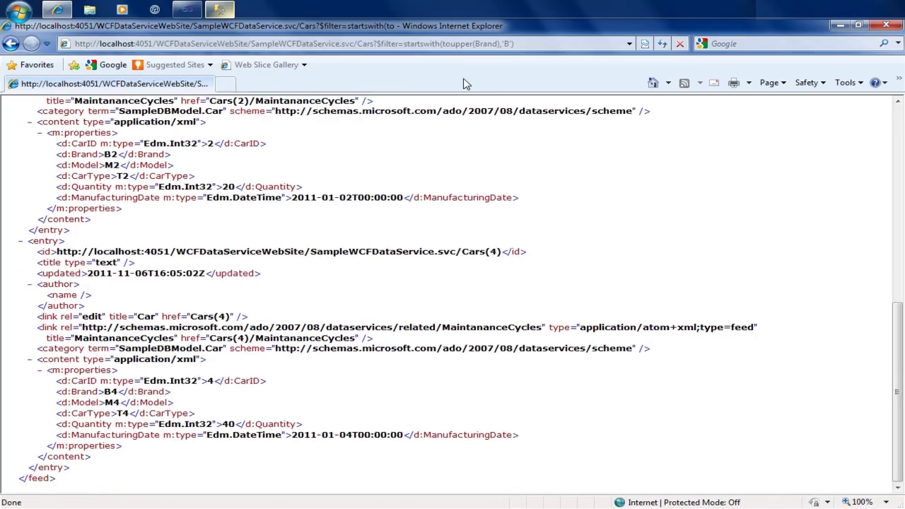
pyautogui.scroll(10, 465, 83)
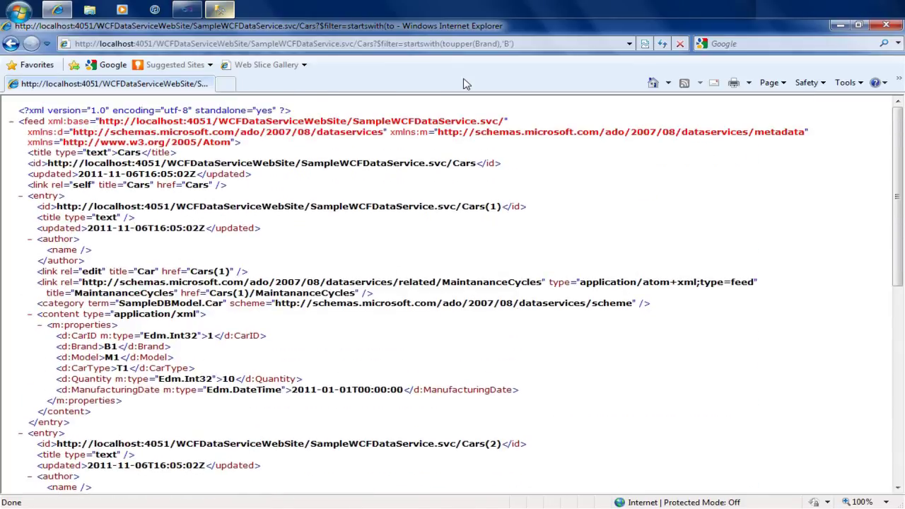
# - Replace the toupper function around Brand in the filter with tolower
pyautogui.click(495, 44)
pyautogui.click(452, 44)
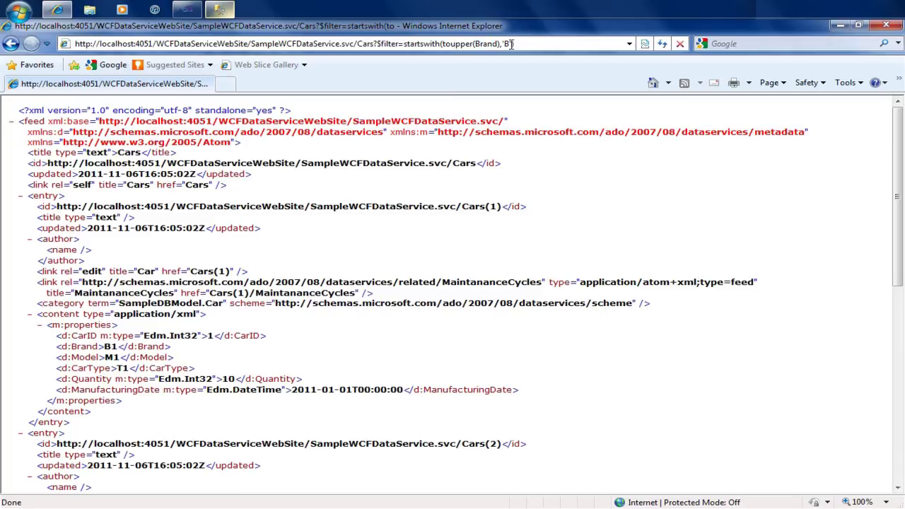
pyautogui.click(473, 44)
pyautogui.press('BackSpace')
pyautogui.press('BackSpace')
pyautogui.press('BackSpace')
pyautogui.press('BackSpace')
pyautogui.press('BackSpace')
pyautogui.write('lower')
# - Change the comparison value to lowercase 'b' and load the startswith(tolower(Brand),'b') query
pyautogui.press('Right')
pyautogui.press('Right')
pyautogui.press('Right')
pyautogui.press('Right')
pyautogui.press('Right')
pyautogui.press('Right')
pyautogui.press('Right')
pyautogui.press('Right')
pyautogui.press('Right')
pyautogui.hotkey('shift', 'Right')
pyautogui.write('b')
pyautogui.press('Return')
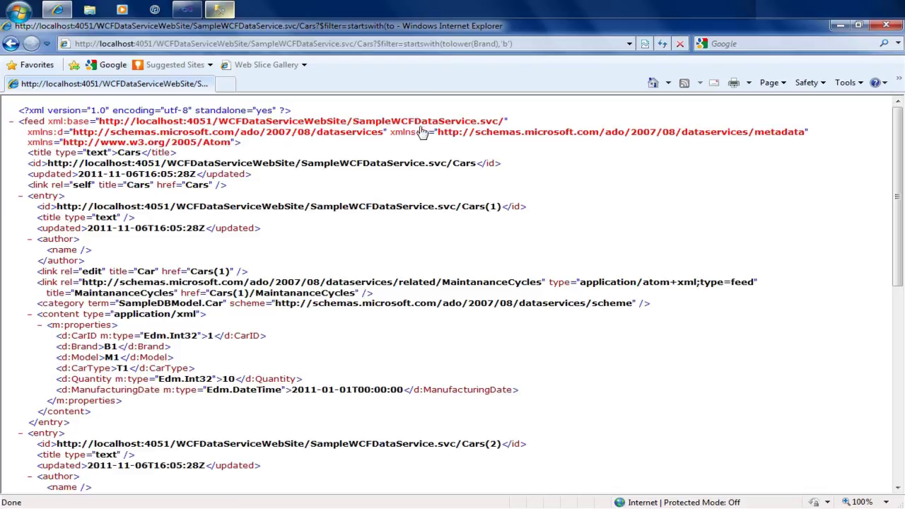
# - Replace the whole filter expression with concat(Brand,Model)
pyautogui.moveTo(404, 44); pyautogui.dragTo(548, 55)
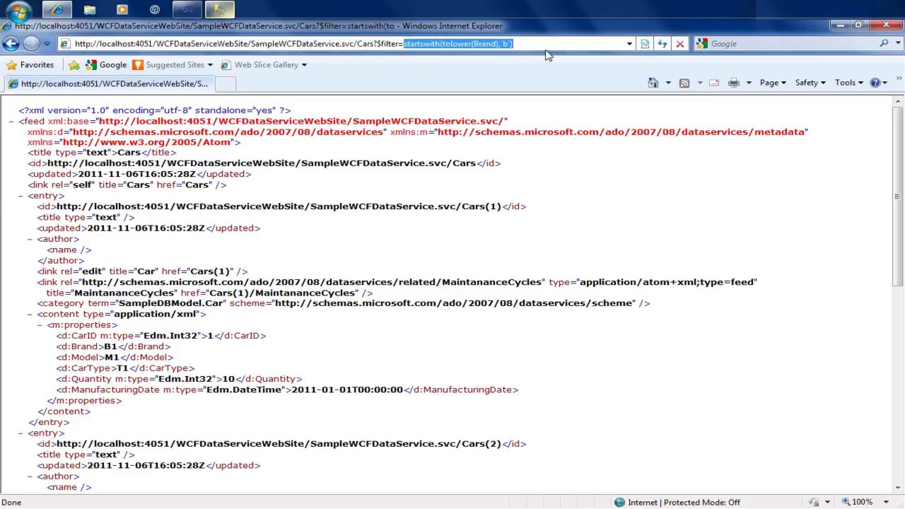
pyautogui.write('concat(')
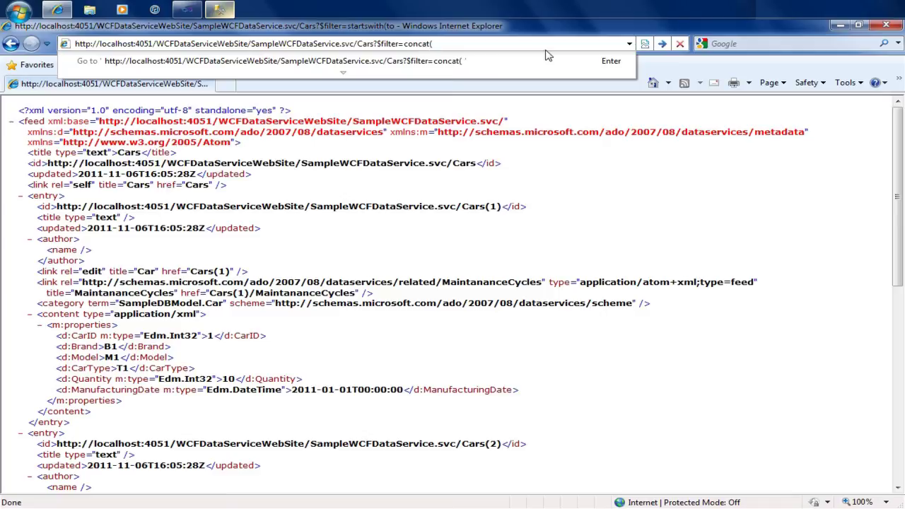
pyautogui.write('Brand, Cart')
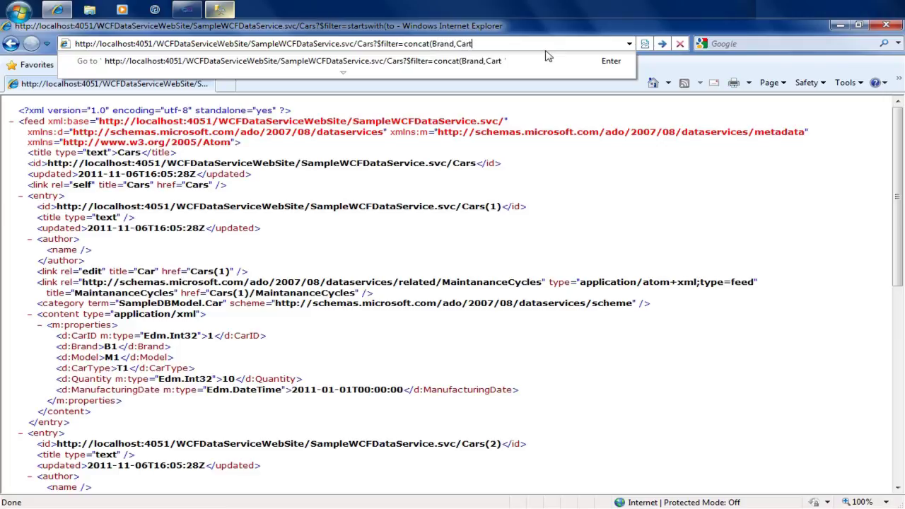
pyautogui.write('ype')
pyautogui.press('BackSpace')
pyautogui.press('BackSpace')
pyautogui.press('BackSpace')
pyautogui.press('BackSpace')
pyautogui.press('BackSpace')
pyautogui.press('BackSpace')
pyautogui.press('BackSpace')
pyautogui.write('Model)')
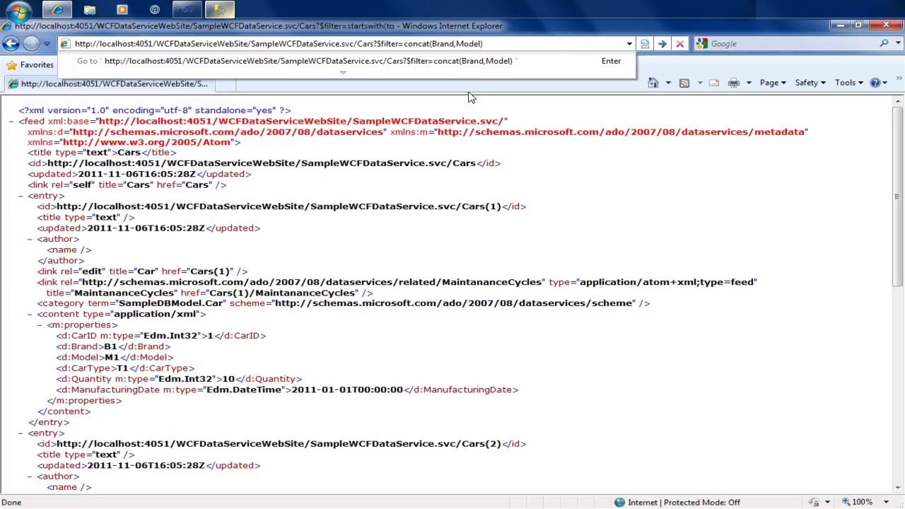
# - Add eq 'B1M1' to the concat filter, load the query, and highlight the Model value in the returned entry
pyautogui.write(" eq 'B1M1'")
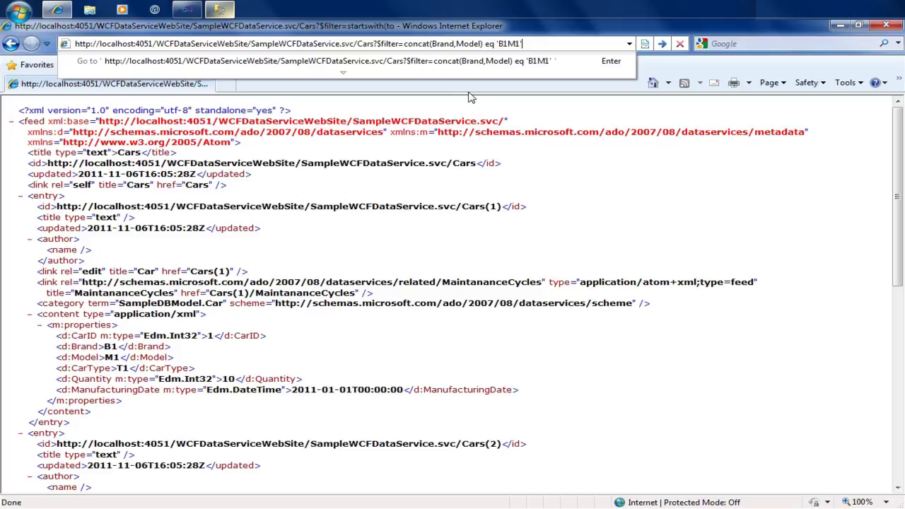
pyautogui.press('Return')
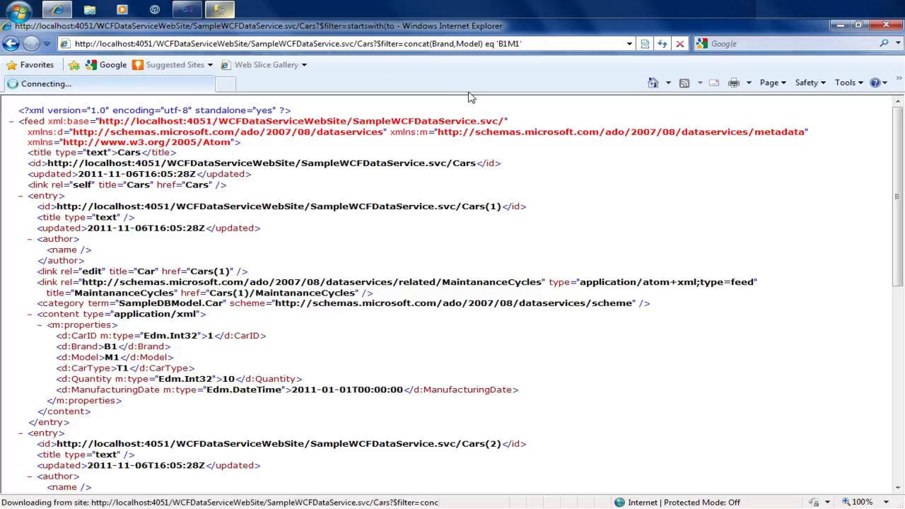
pyautogui.moveTo(99, 357); pyautogui.dragTo(120, 357)
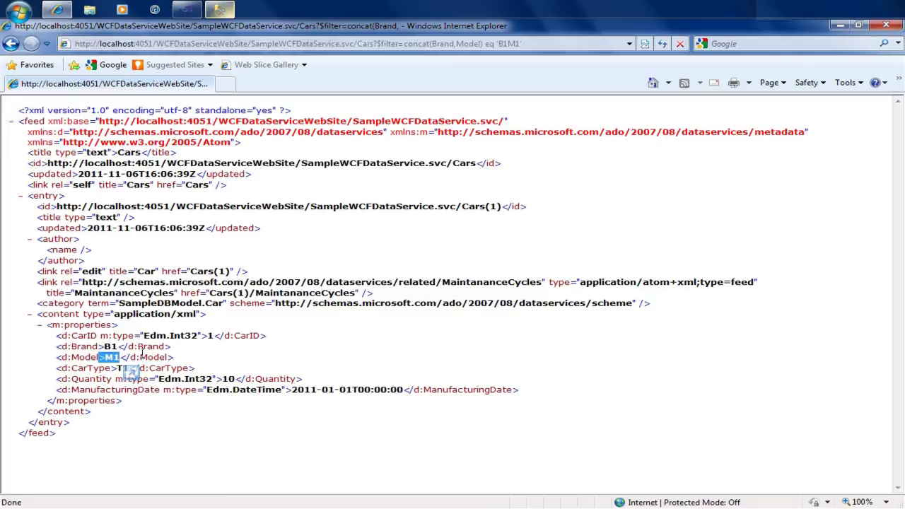
# - Replace the filter with length(Brand) eq 2, load the query, and look through the returned entries
pyautogui.click(401, 44)
pyautogui.moveTo(404, 44); pyautogui.dragTo(575, 44)
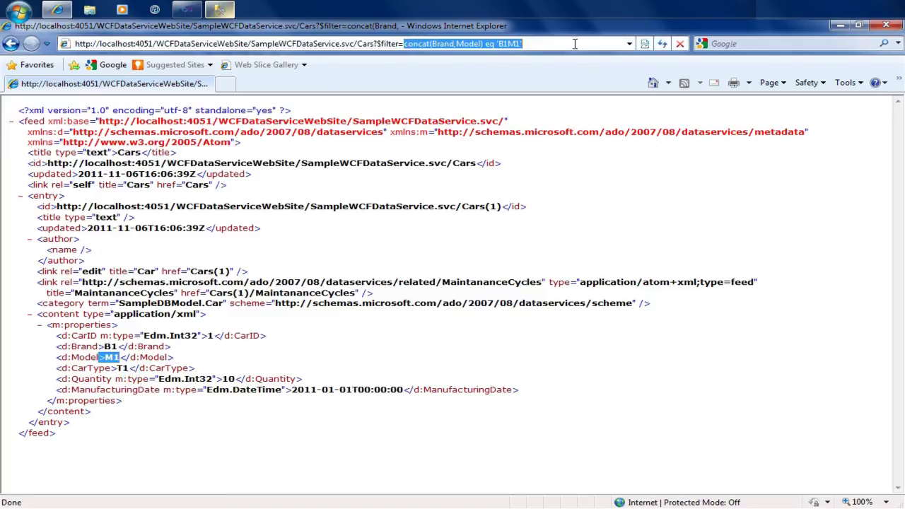
pyautogui.write('length(')
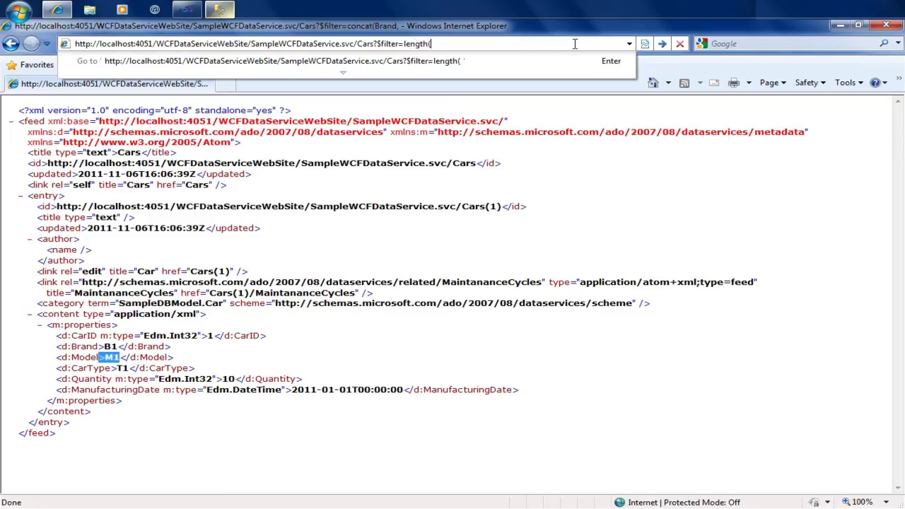
pyautogui.write('Brand,')
pyautogui.press('BackSpace')
pyautogui.press('BackSpace')
pyautogui.write(') eq 2')
pyautogui.press('Return')
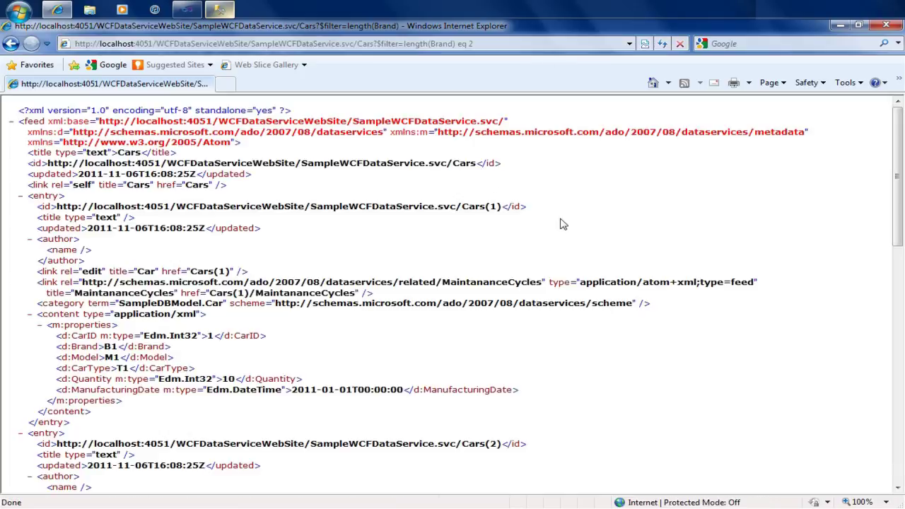
pyautogui.moveTo(897, 230); pyautogui.dragTo(886, 449)
# - Switch to SQL Server Management Studio and change the Brand of car 4 to B400 and of car 5 to K500
pyautogui.hotkey('alt', 'Tab')
pyautogui.click(544, 130)
pyautogui.click(537, 141)
pyautogui.click(537, 142)
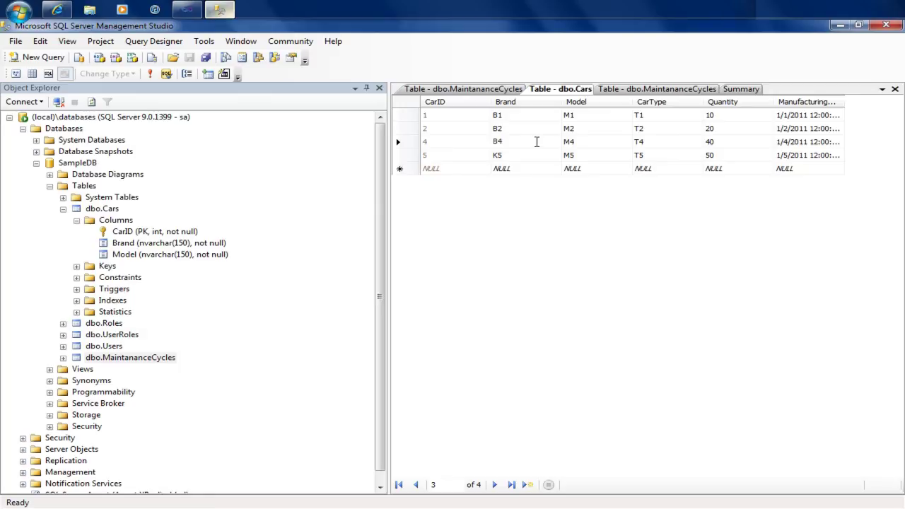
pyautogui.write('00')
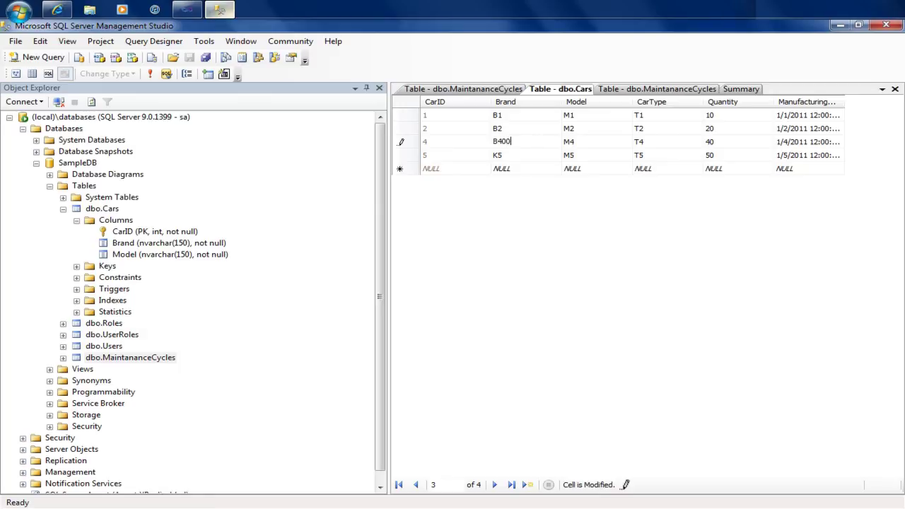
pyautogui.click(537, 154)
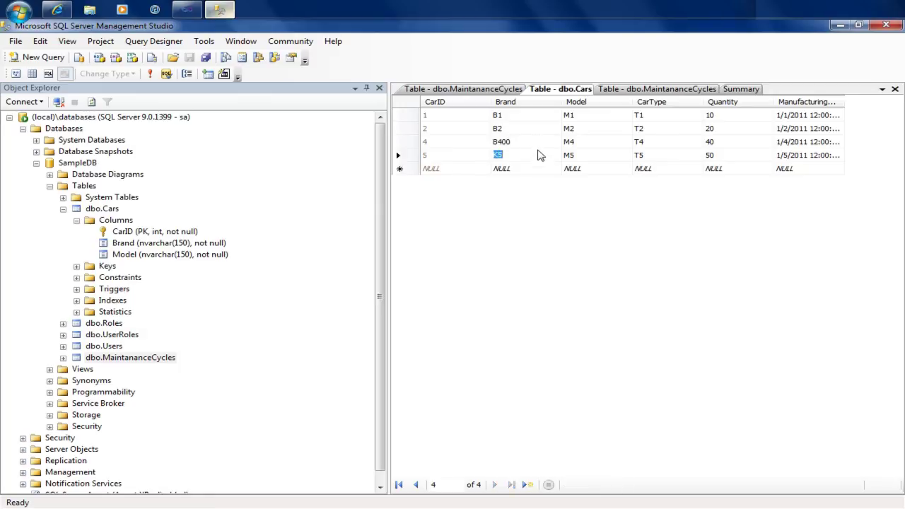
pyautogui.click(539, 155)
pyautogui.write('00')
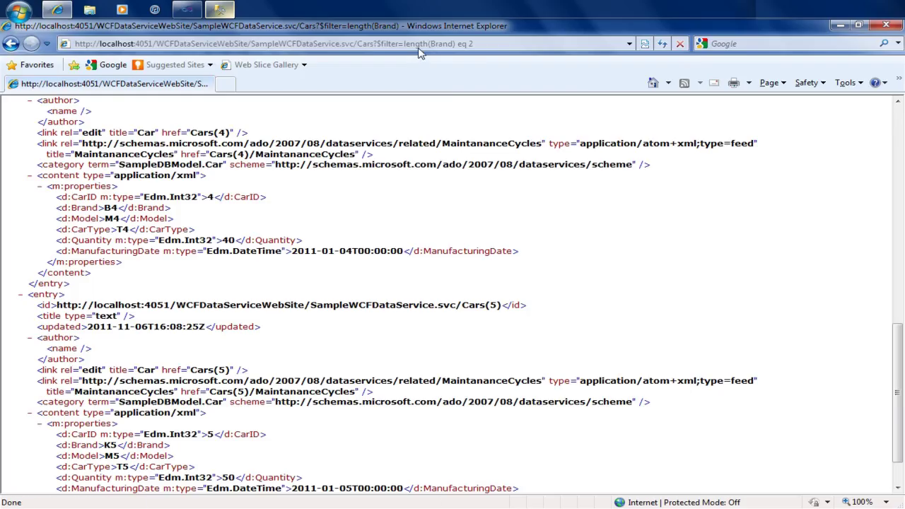
# - Return to Internet Explorer, reload the length(Brand) eq 2 query, and look through the returned entries
pyautogui.press('Return')
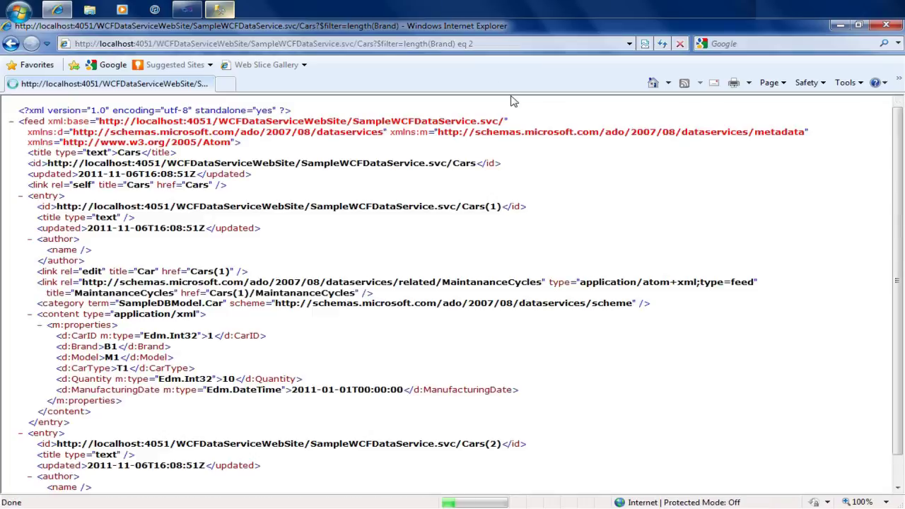
pyautogui.scroll(-3, 896, 233)
pyautogui.scroll(-3, 894, 233)
pyautogui.scroll(6, 601, 144)
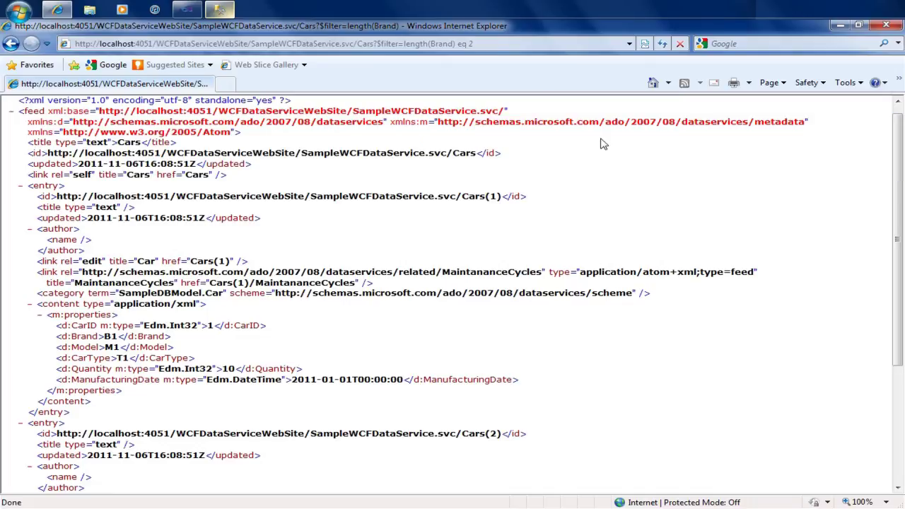
pyautogui.click(405, 44)
pyautogui.moveTo(404, 44); pyautogui.dragTo(516, 45)
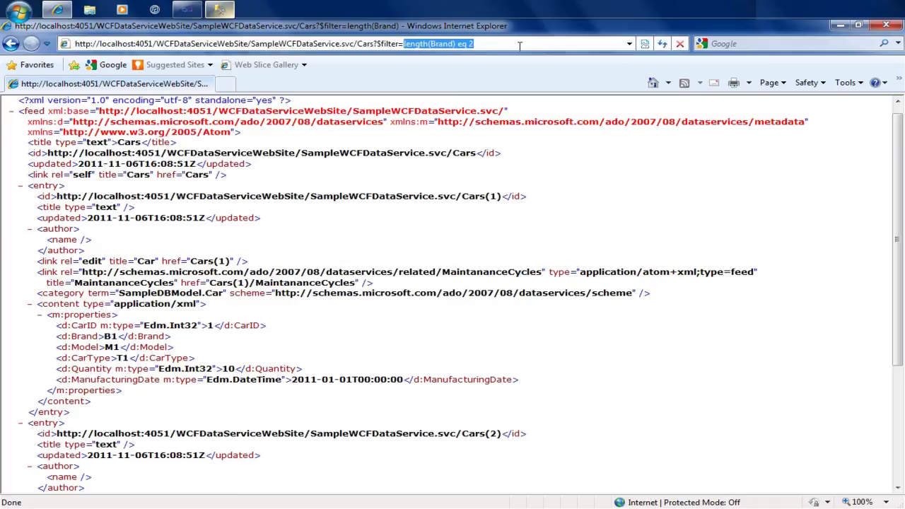
pyautogui.write('year(')
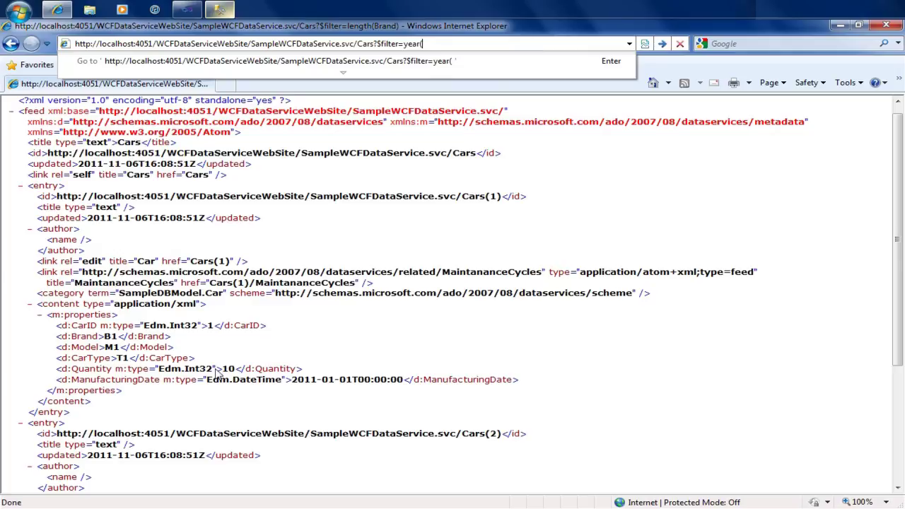
# - Copy the ManufacturingDate property name, load the filter year(ManufacturingDate) eq 2011, and look through the returned entries
pyautogui.moveTo(162, 382); pyautogui.dragTo(71, 382)
pyautogui.hotkey('ctrl', 'c')
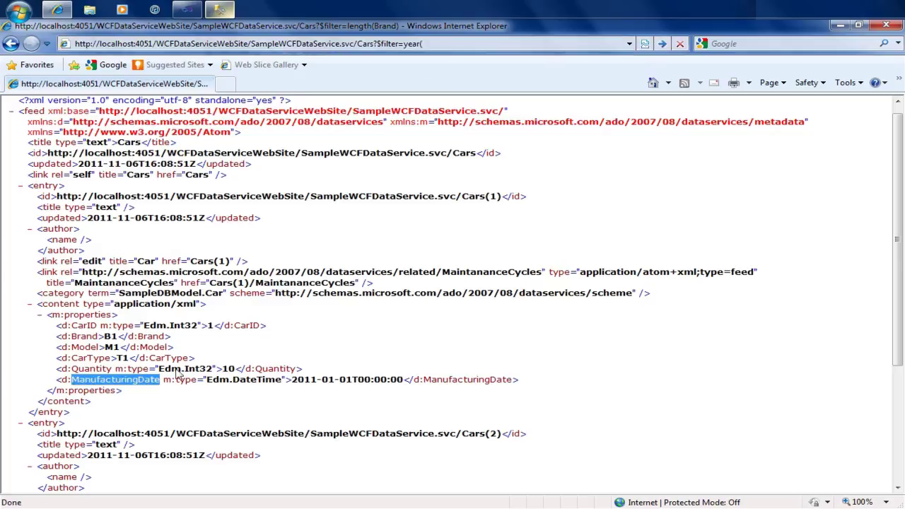
pyautogui.click(412, 49)
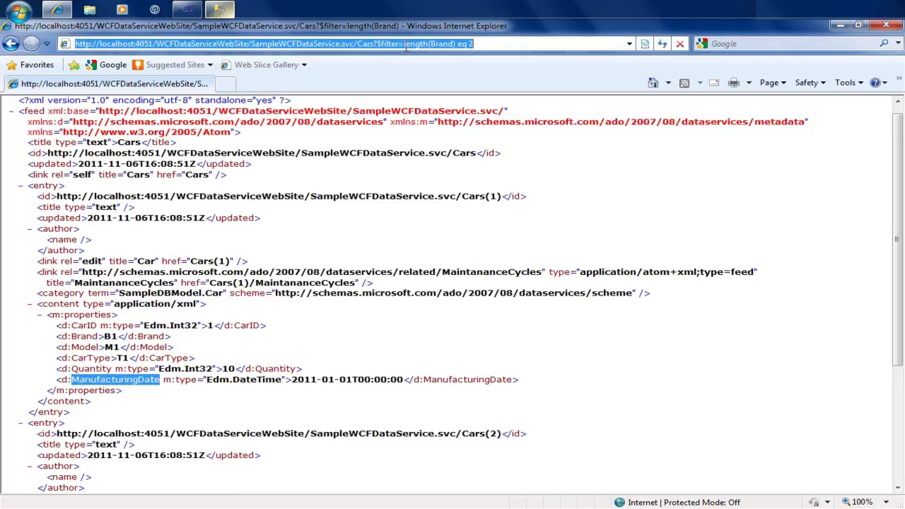
pyautogui.moveTo(405, 48); pyautogui.dragTo(535, 58)
pyautogui.press('BackSpace')
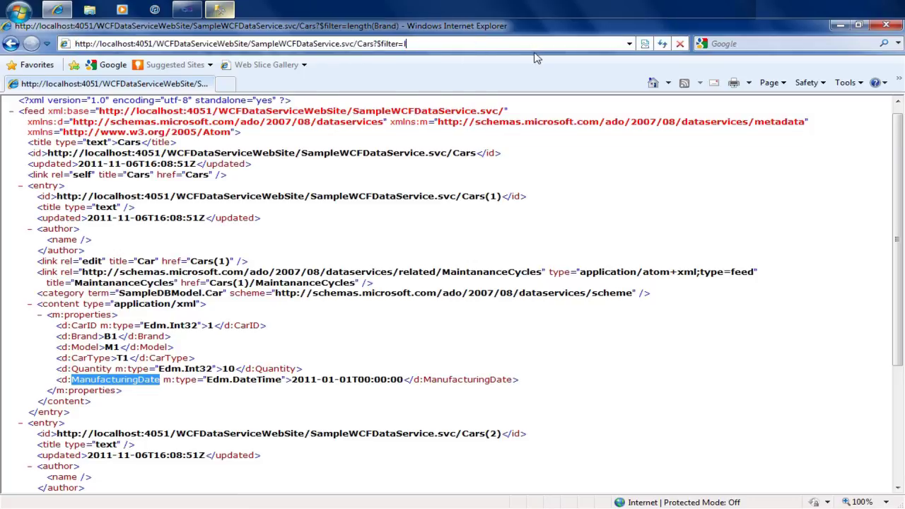
pyautogui.write('year(')
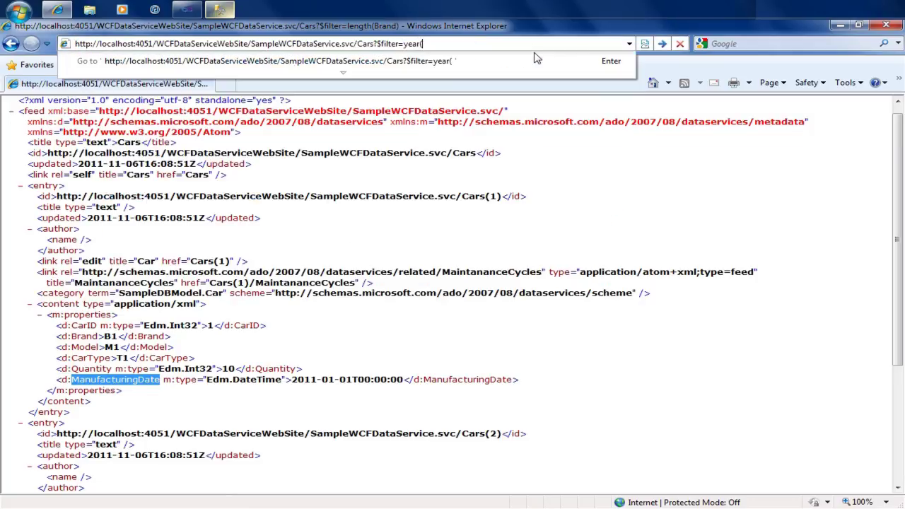
pyautogui.hotkey('ctrl', 'v')
pyautogui.write(') eq 2011')
pyautogui.press('Return')
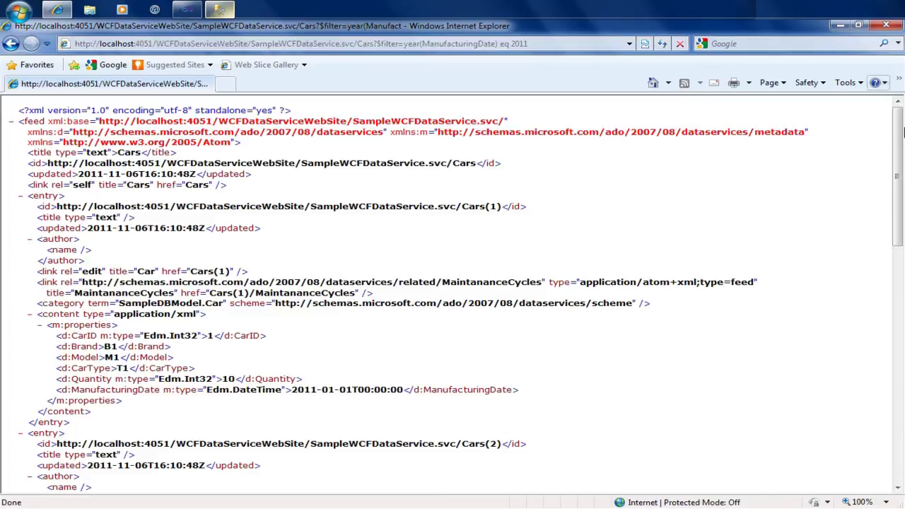
pyautogui.moveTo(897, 135); pyautogui.dragTo(891, 337)
# - Switch to SQL Server Management Studio and change the year in car 5's ManufacturingDate to 2012
pyautogui.hotkey('alt', 'Tab')
pyautogui.click(811, 130)
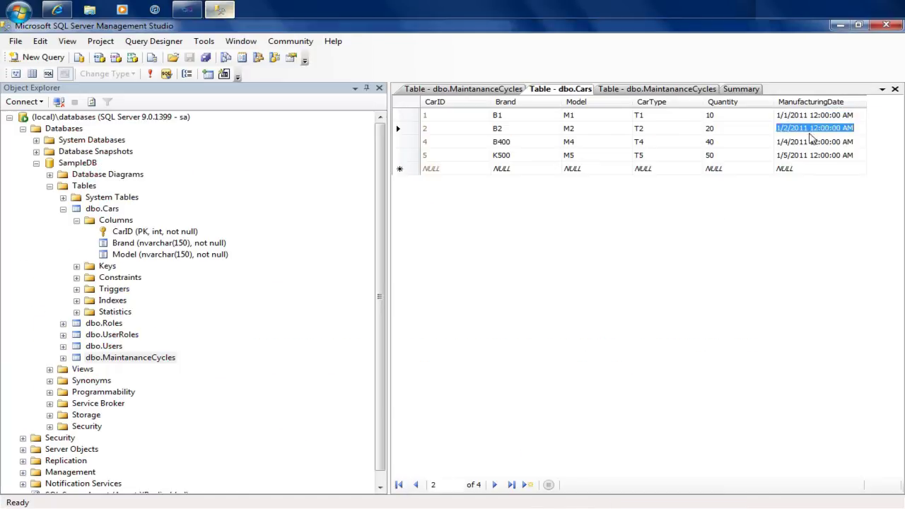
pyautogui.click(810, 155)
pyautogui.click(809, 154)
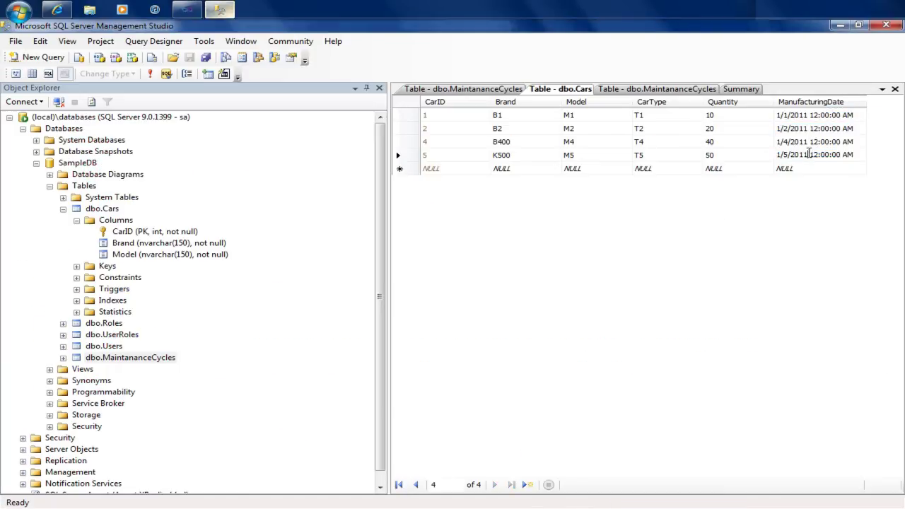
pyautogui.press('BackSpace')
pyautogui.write('2')
pyautogui.press('Up')
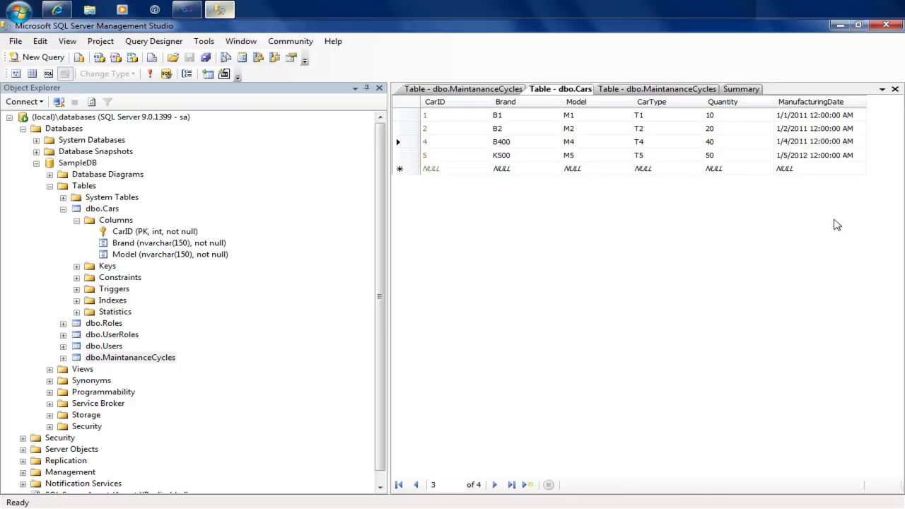
pyautogui.press('Down')
# - Return to Internet Explorer, reload the year(ManufacturingDate) eq 2011 query, and check the returned entries
pyautogui.hotkey('alt', 'Tab')
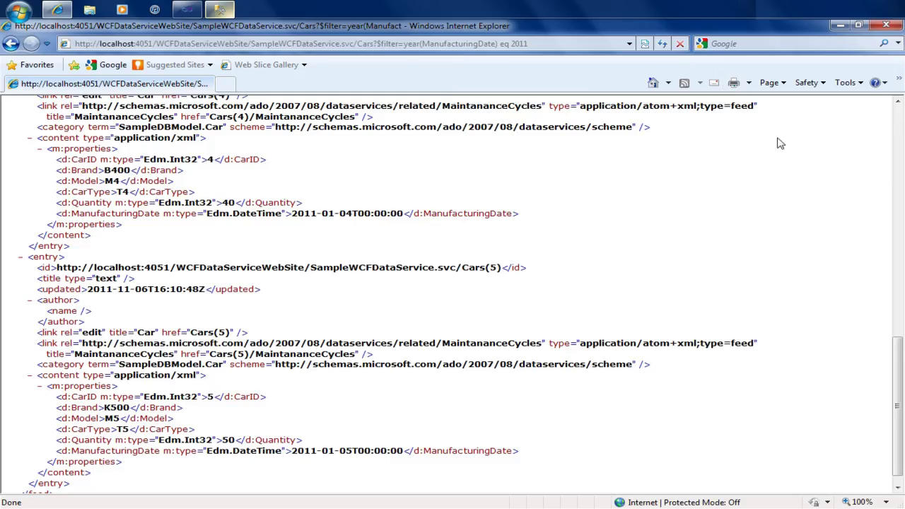
pyautogui.click(606, 43)
pyautogui.press('Return')
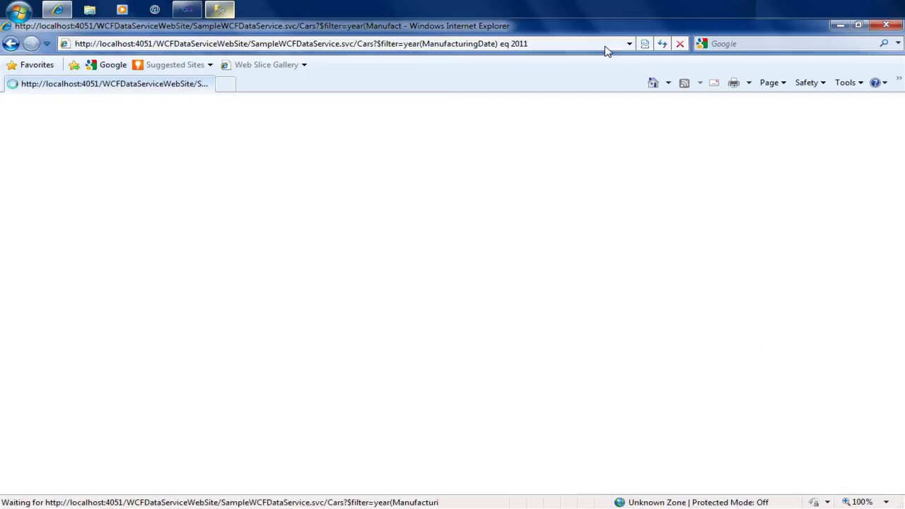
pyautogui.moveTo(898, 182)
pyautogui.mouseDown()
pyautogui.moveTo(900, 344)
pyautogui.moveTo(903, 165)
pyautogui.mouseUp()
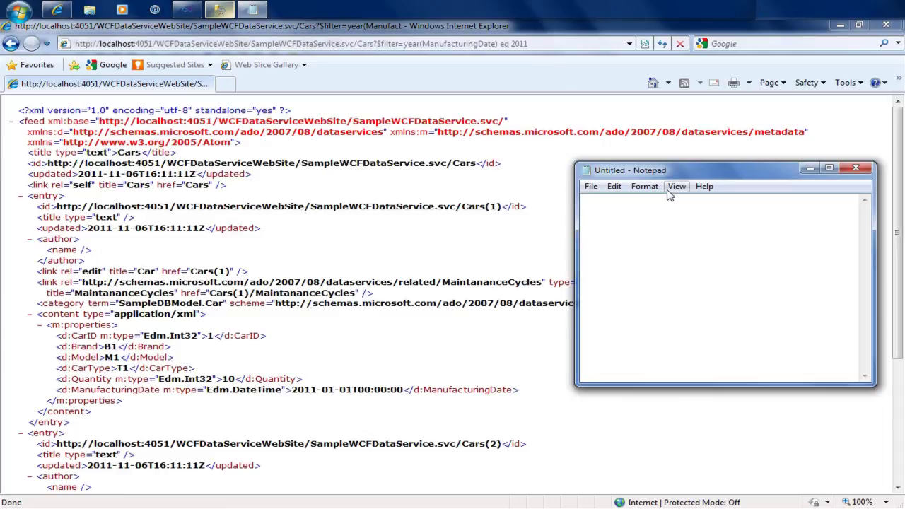
# - List the date functions month(x) eq [value], day(x), hour(x), minute(x) and second(x) on separate lines in the blank Notepad document
pyautogui.write('month(x)')
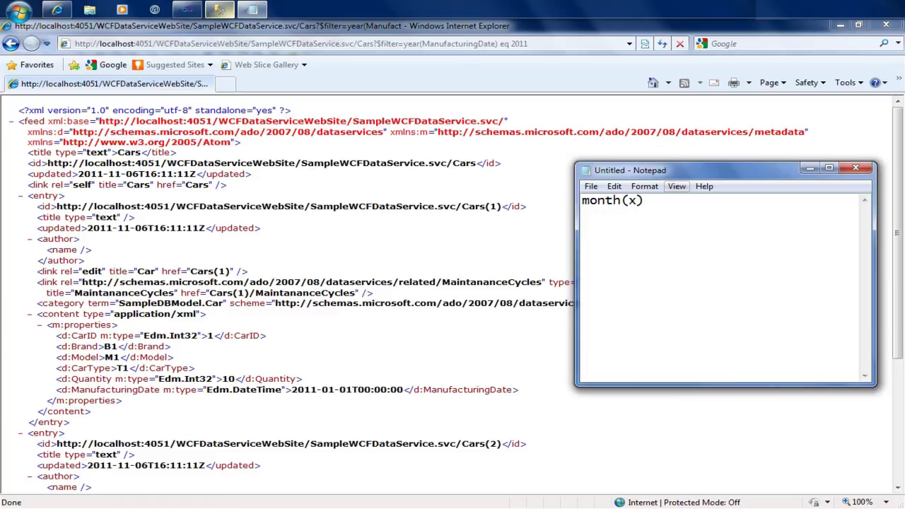
pyautogui.write(' eq [value]')
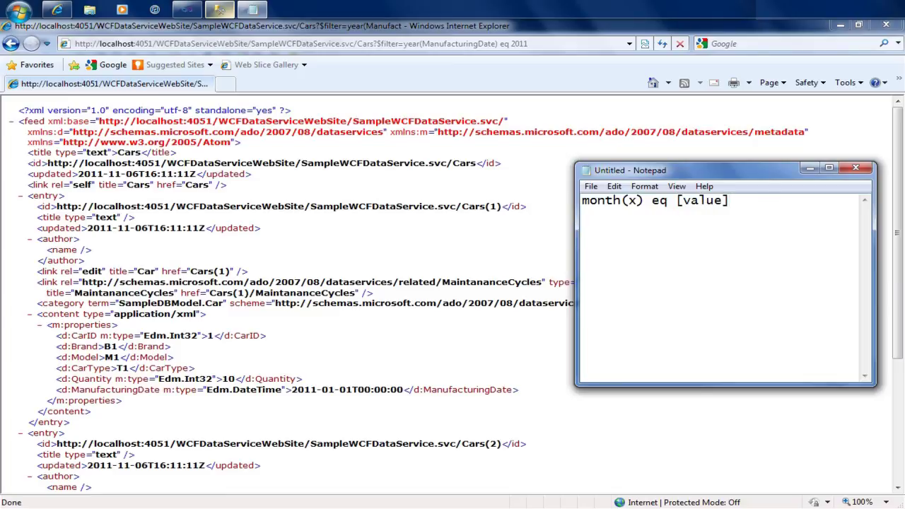
pyautogui.write('day(x)')
pyautogui.press('Return')
pyautogui.write('hour(x)')
pyautogui.press('Return')
pyautogui.write('minute(x)')
pyautogui.press('Return')
pyautogui.write('second(x)')
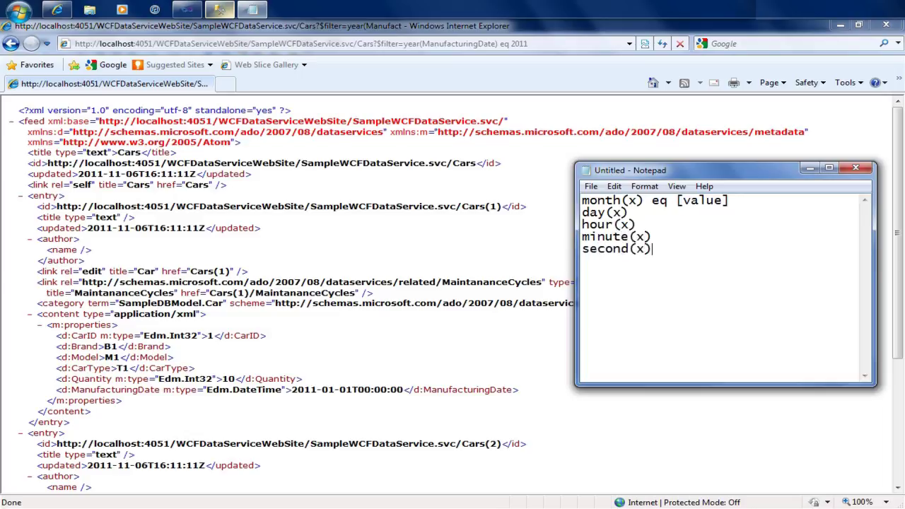
# - Add the math functions round(x), ceiling(x) and floor(x) on separate lines below second(x) in the note
pyautogui.press('Return')
pyautogui.write('round(x)')
pyautogui.press('Return')
pyautogui.write('ceiling')
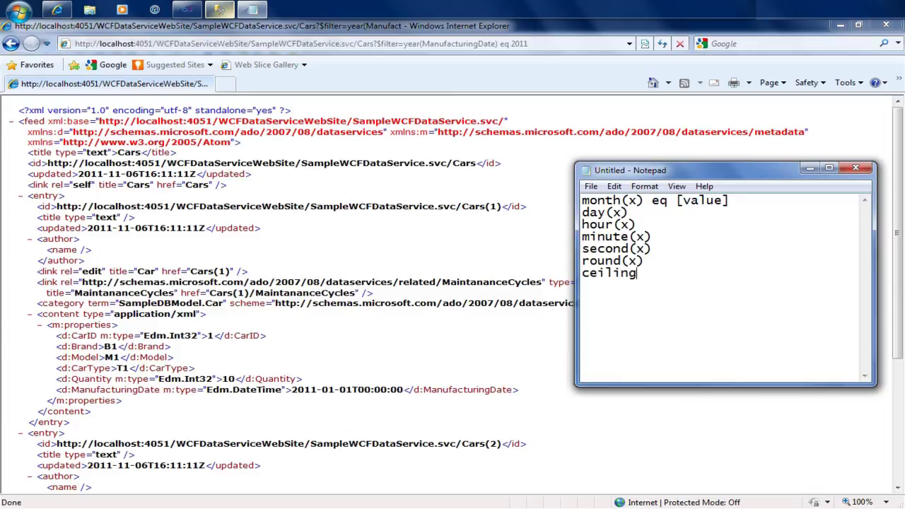
pyautogui.write('(x)')
pyautogui.press('Return')
pyautogui.write('floor(x)')
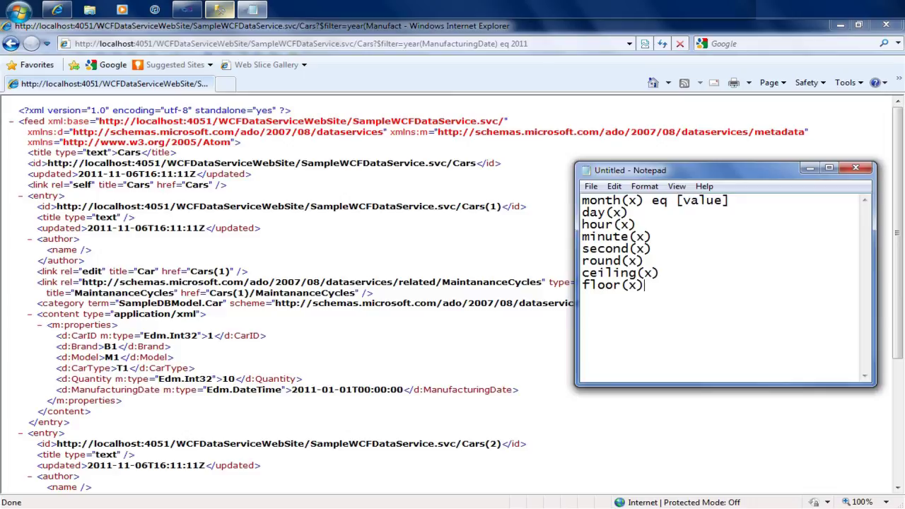
# - Close the note without saving it and select the whole query address in Internet Explorer
pyautogui.hotkey('alt', 'F4')
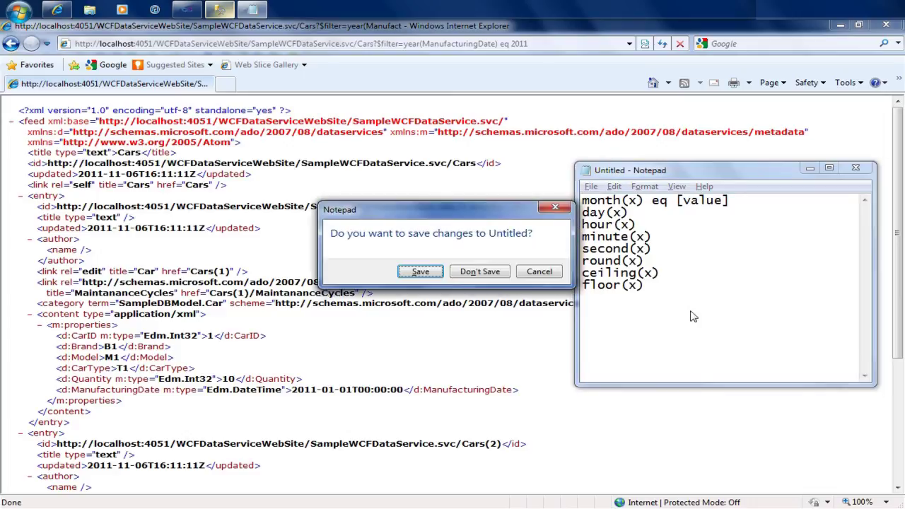
pyautogui.click(484, 276)
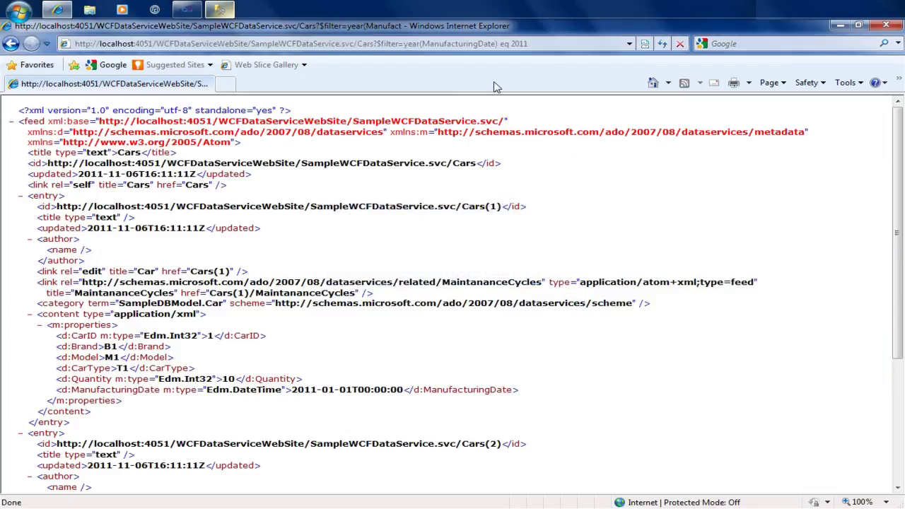
pyautogui.click(495, 45)
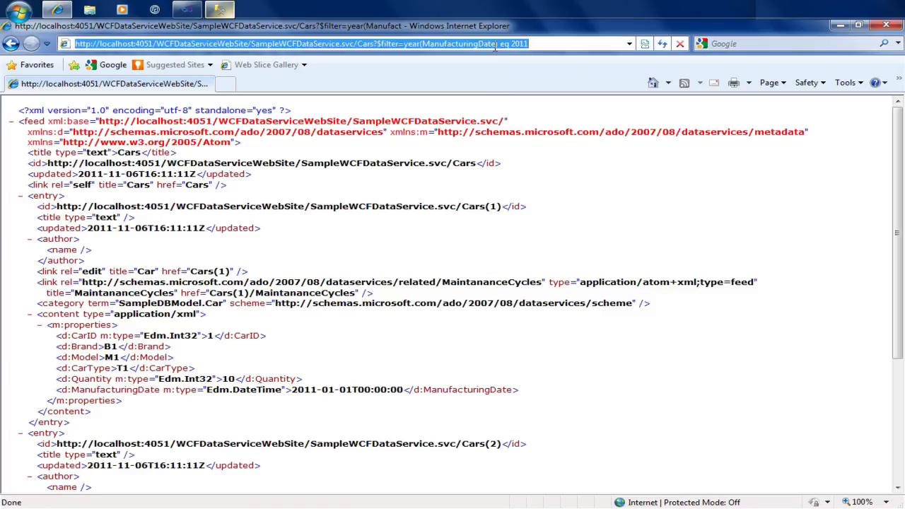